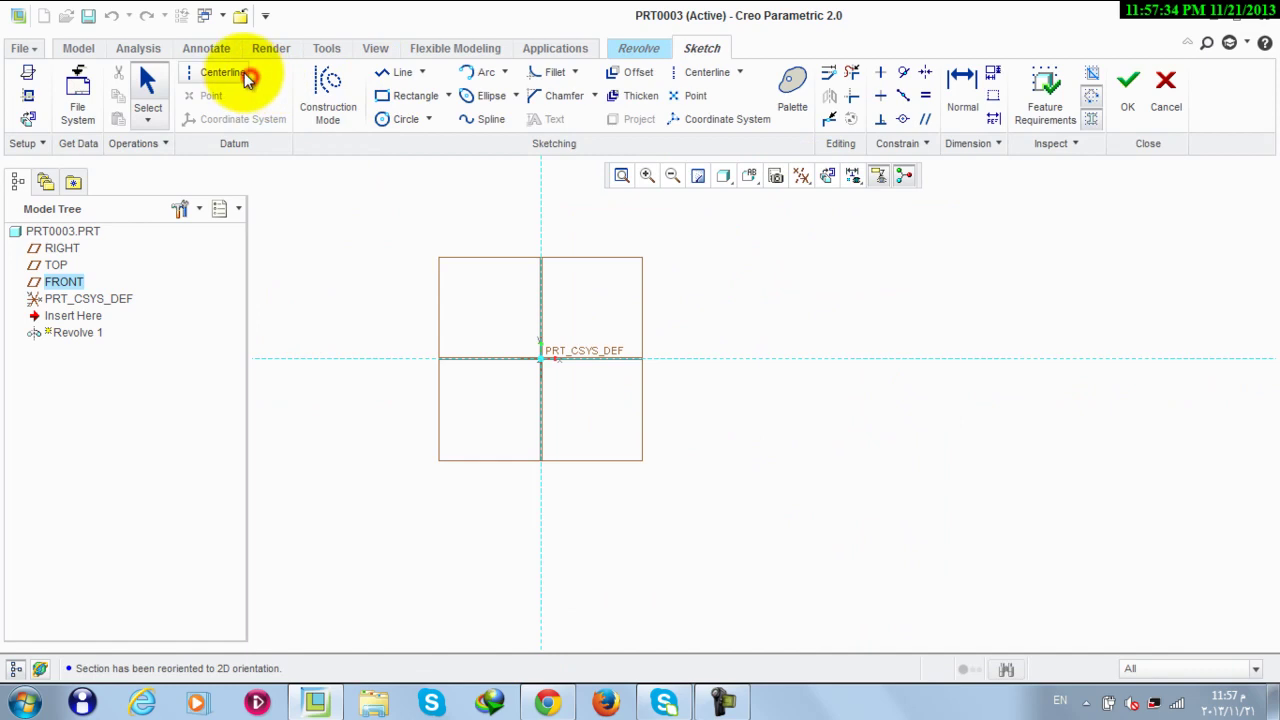
# Sketch a vertical centerline through the origin as the revolve axis and turn off the display of all datums.
pyautogui.click(548, 302)
pyautogui.middleClick(731, 253)
pyautogui.click(801, 175)
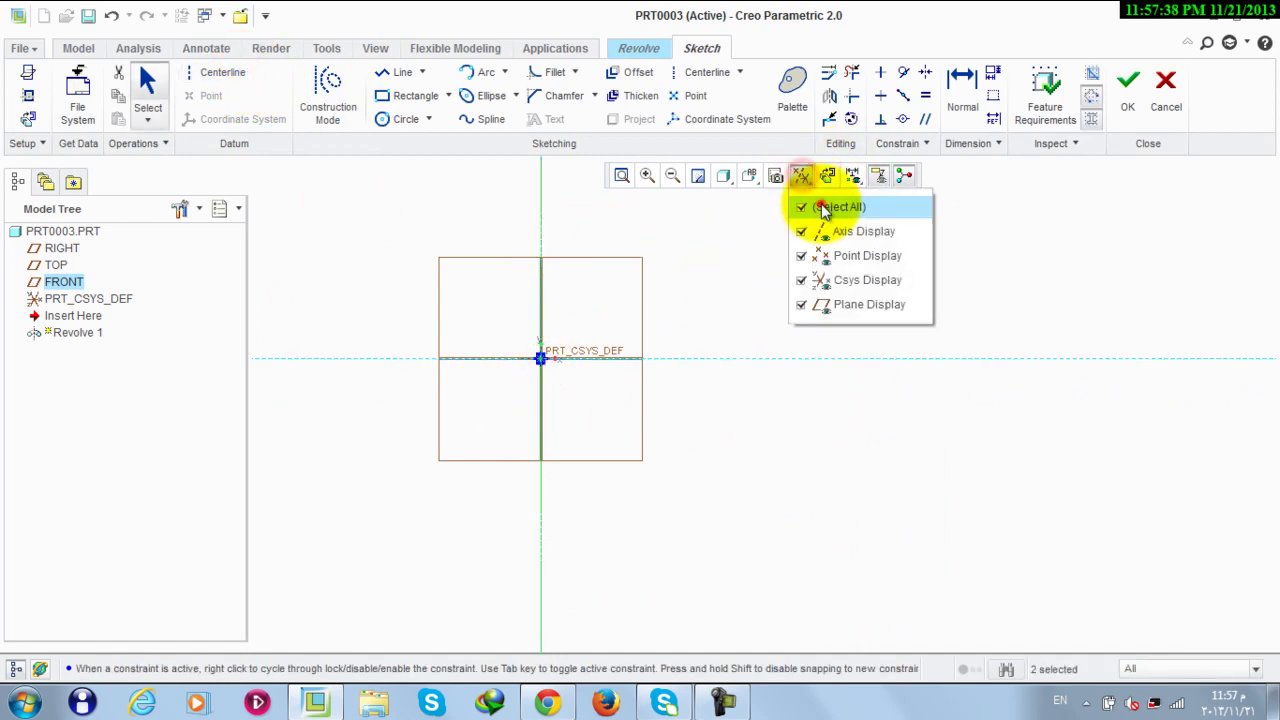
pyautogui.click(822, 207)
pyautogui.middleClick(725, 256)
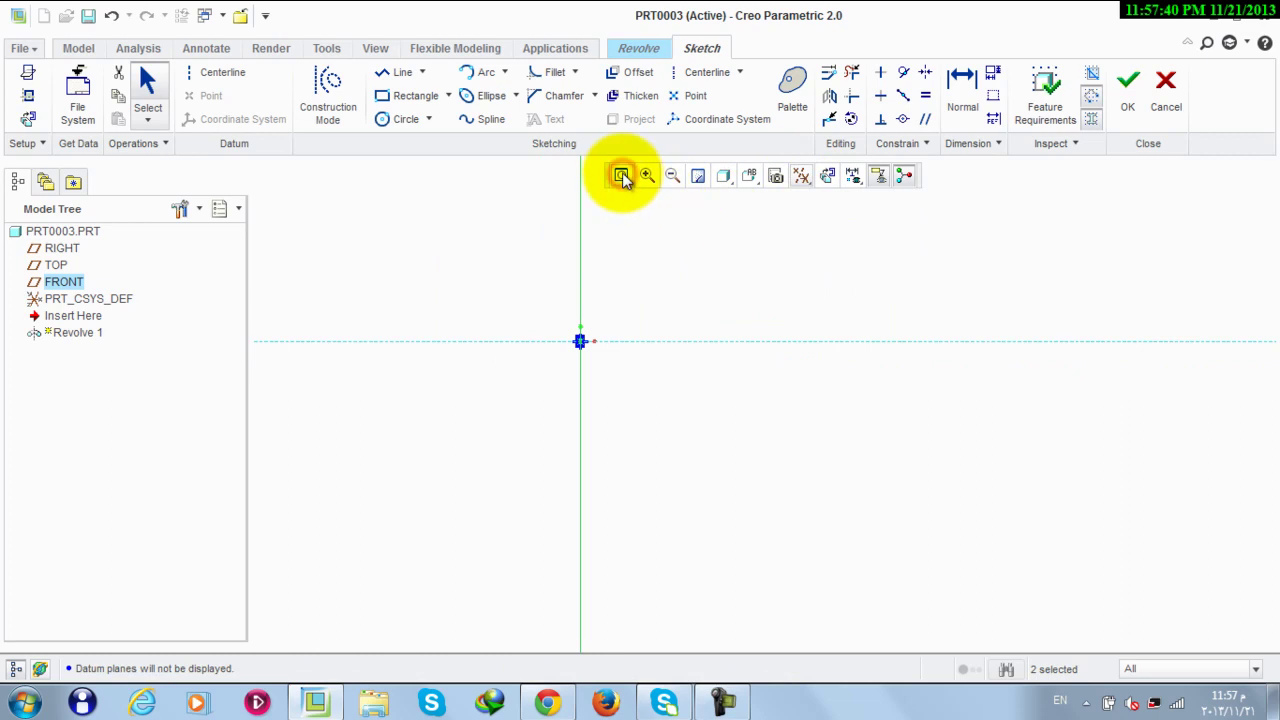
# Sketch a line chain from the origin: a horizontal base about 266 in diameter, followed by a short slanted segment out to about 326 in diameter.
pyautogui.scroll(3, 640, 272)
pyautogui.scroll(-4, 632, 256)
pyautogui.scroll(1, 623, 249)
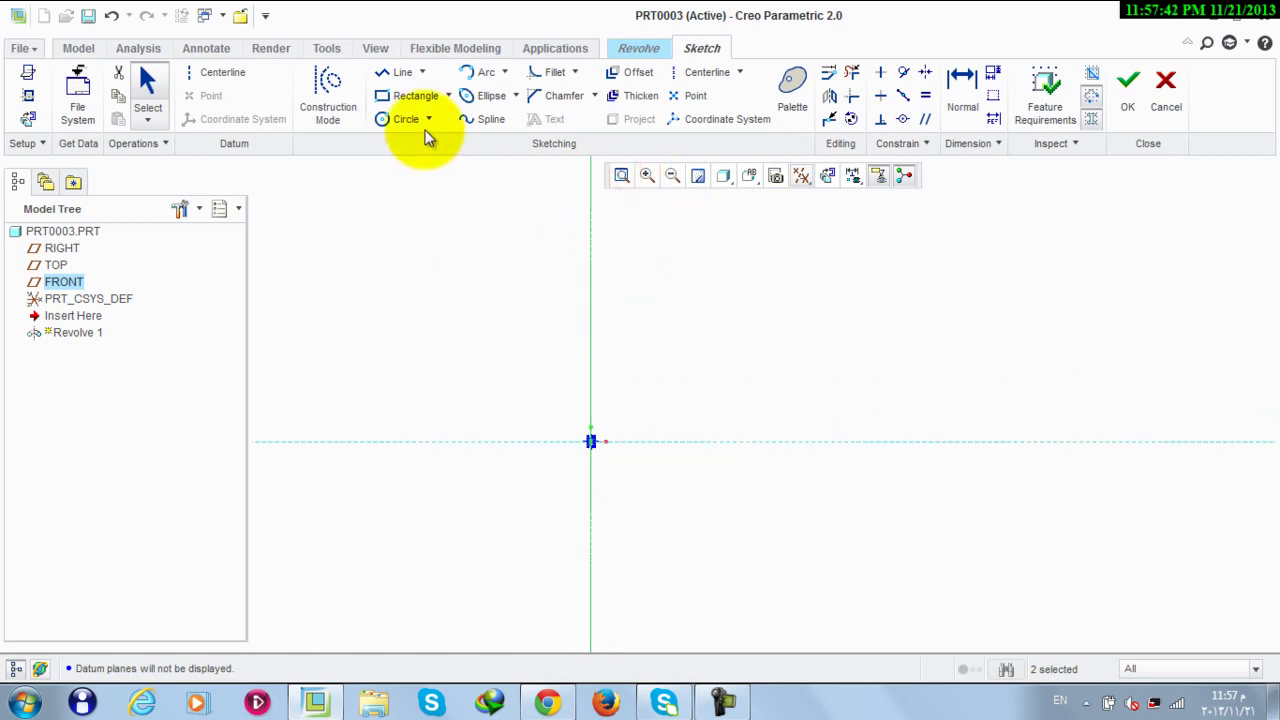
pyautogui.click(403, 74)
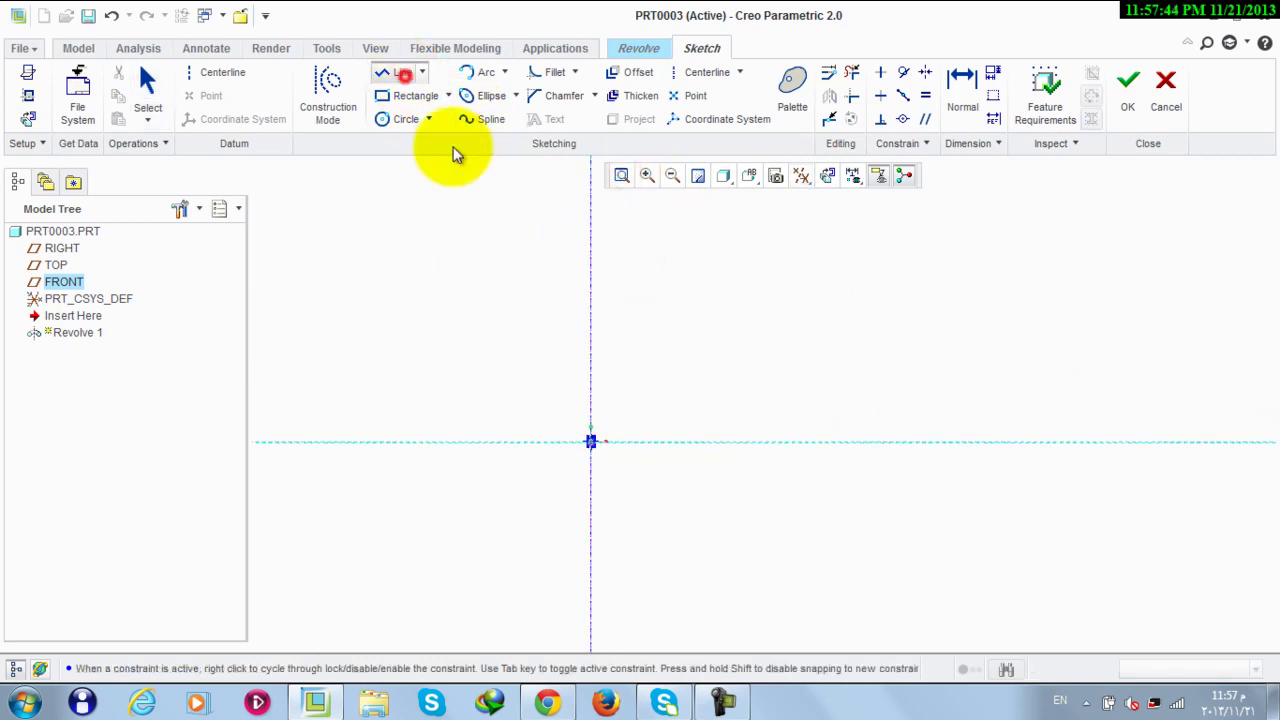
pyautogui.scroll(-3, 609, 428)
pyautogui.click(563, 466)
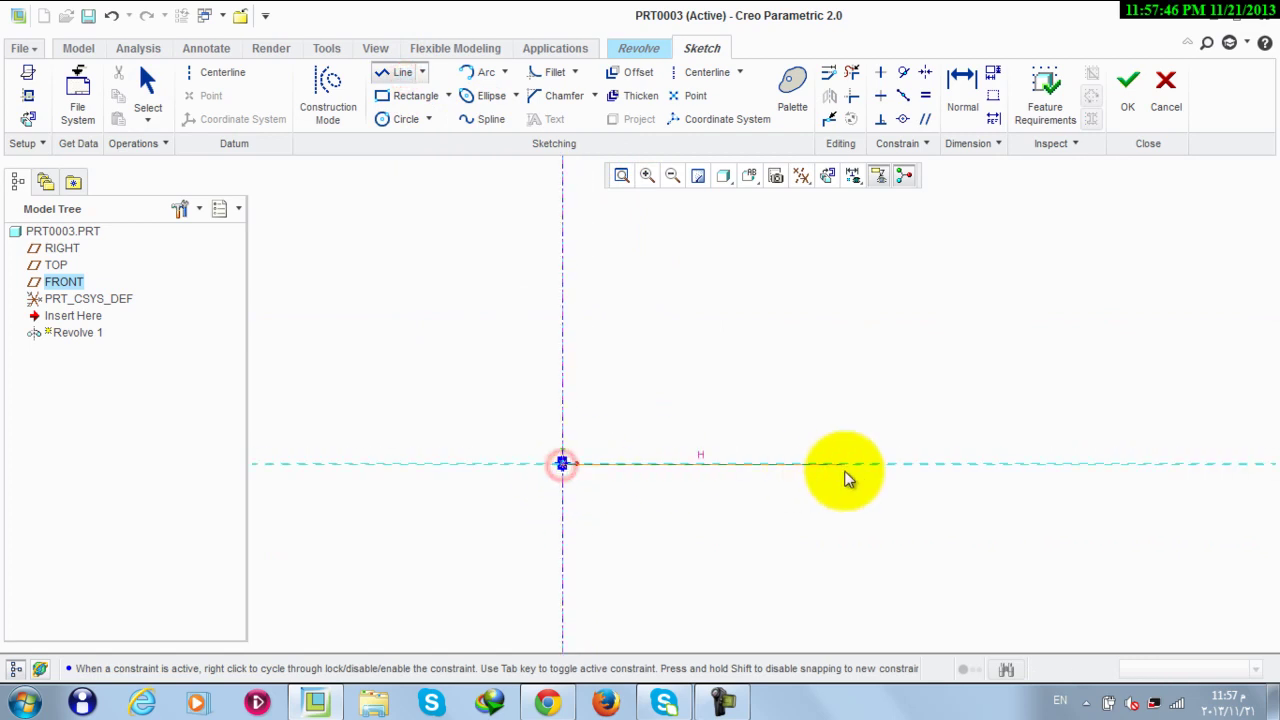
pyautogui.click(722, 431)
pyautogui.middleClick(771, 406)
pyautogui.middleClick(776, 397)
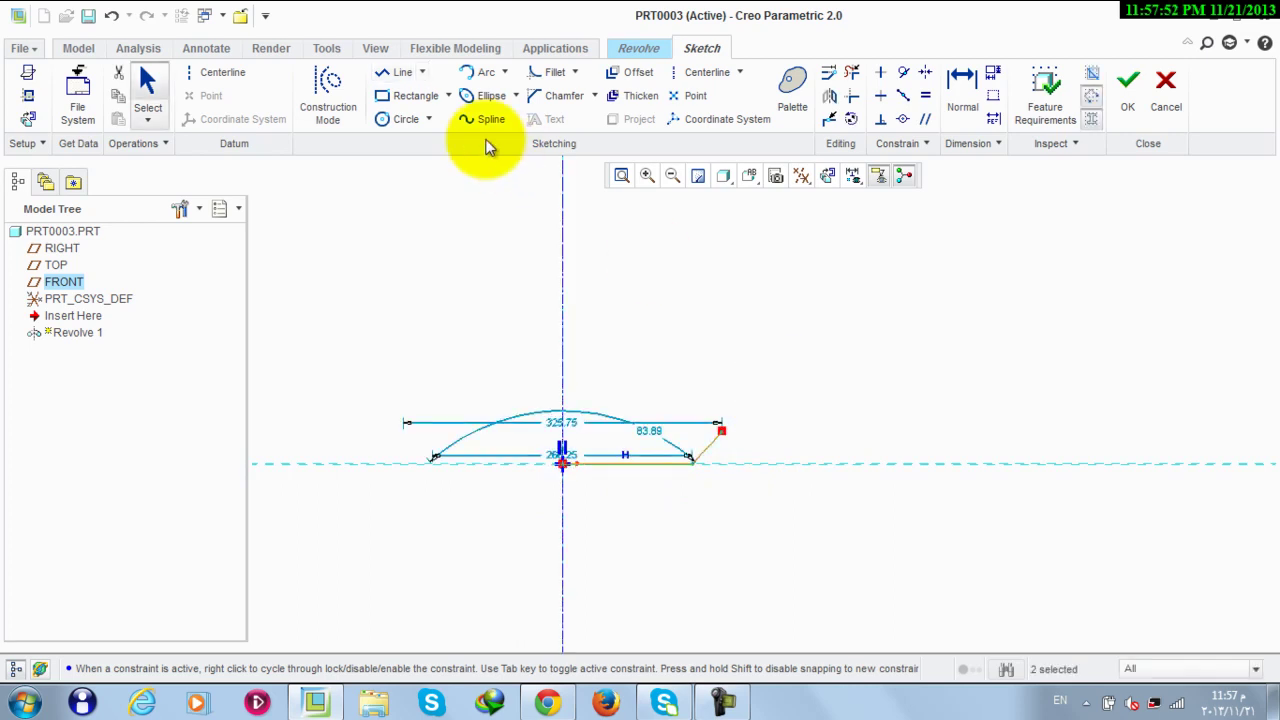
# Sketch a four-point spline from the slanted line's free end up to about 393 above the base, at about 380 in diameter.
pyautogui.click(487, 122)
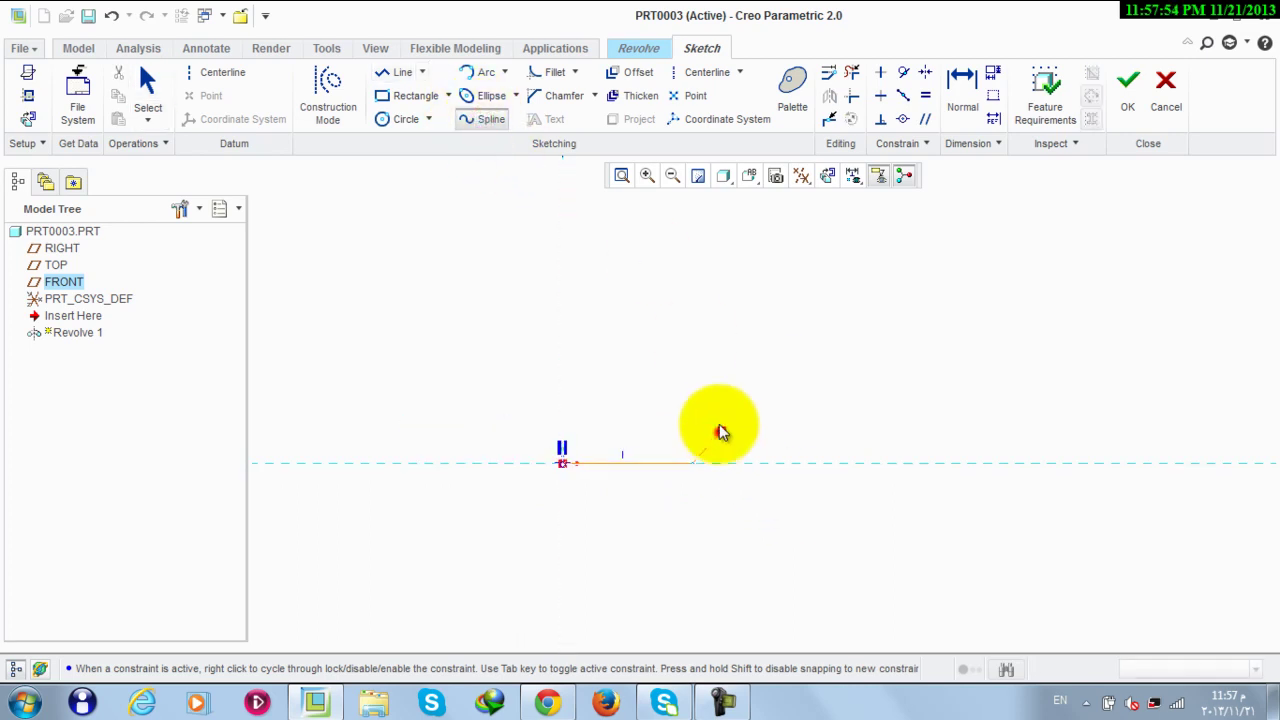
pyautogui.click(720, 431)
pyautogui.click(686, 334)
pyautogui.scroll(3, 714, 376)
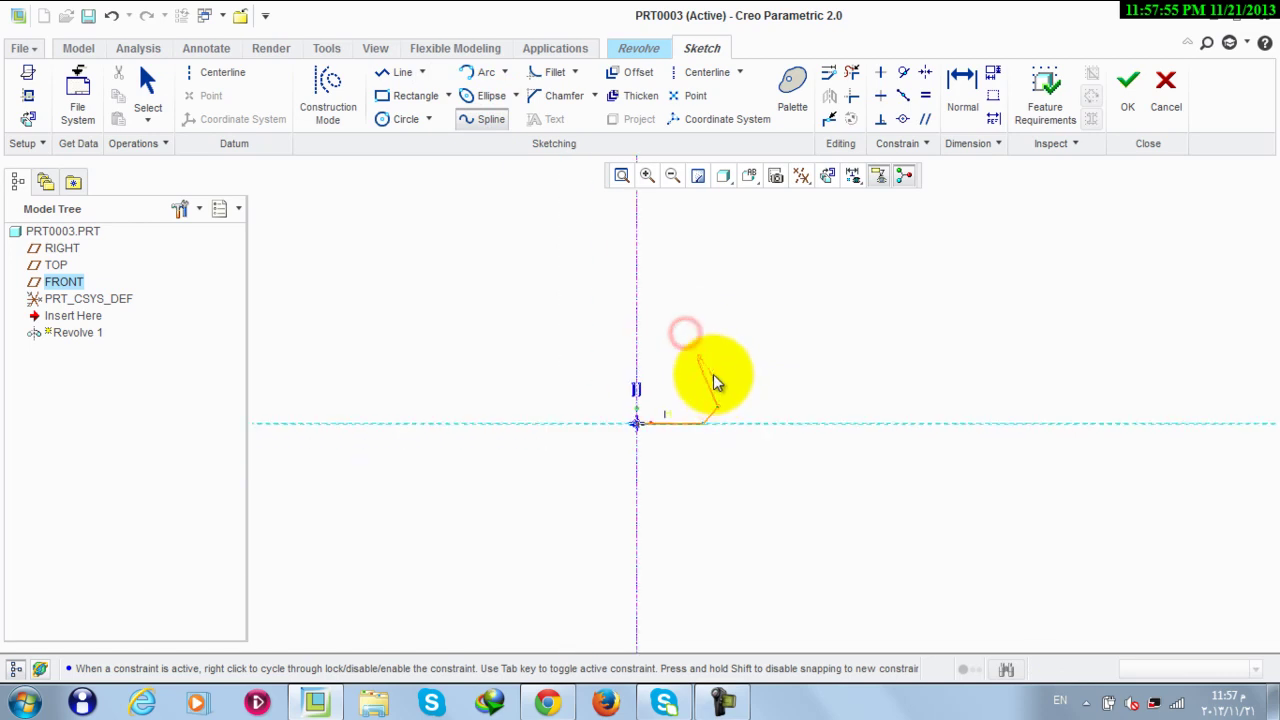
pyautogui.click(689, 292)
pyautogui.scroll(3, 696, 350)
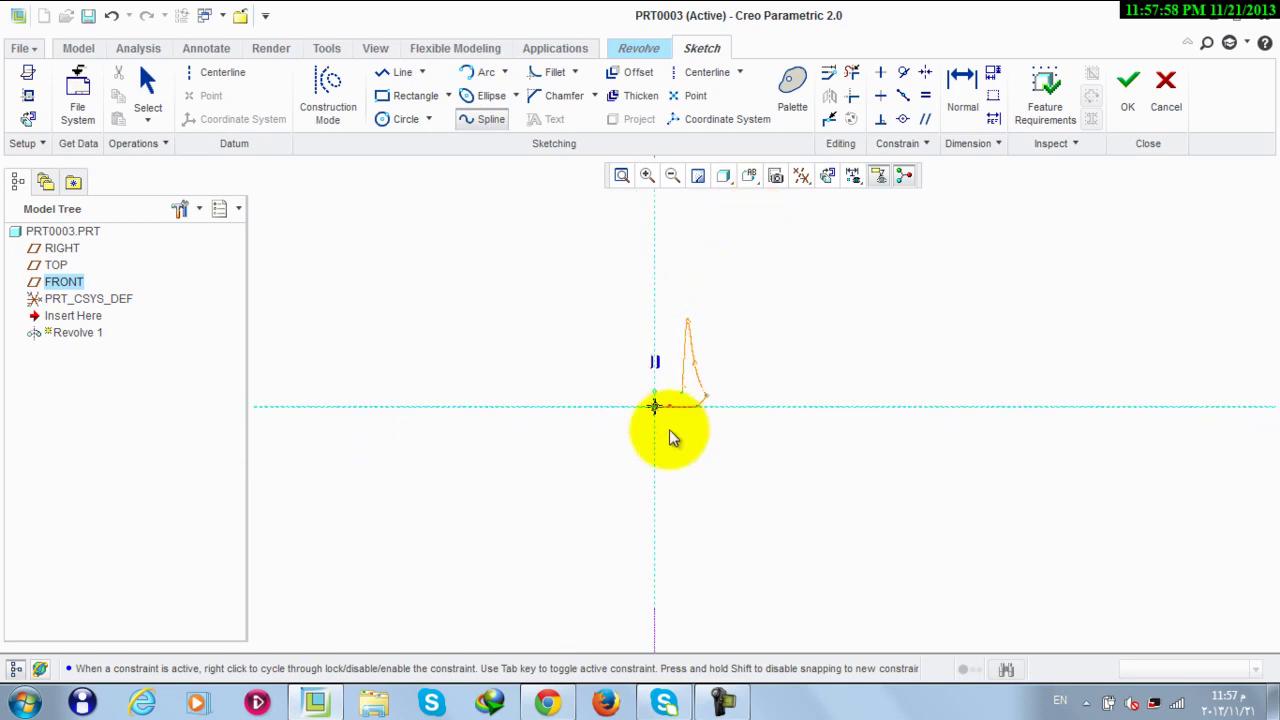
pyautogui.scroll(-2, 726, 247)
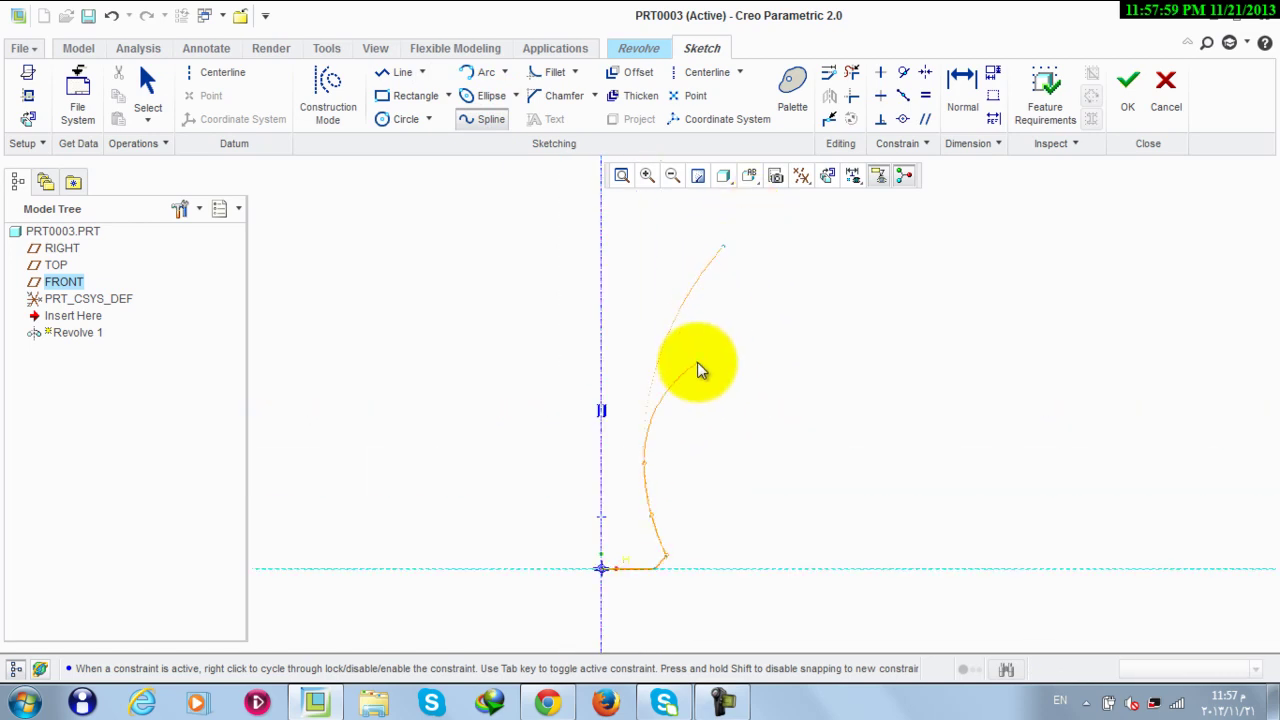
pyautogui.click(678, 410)
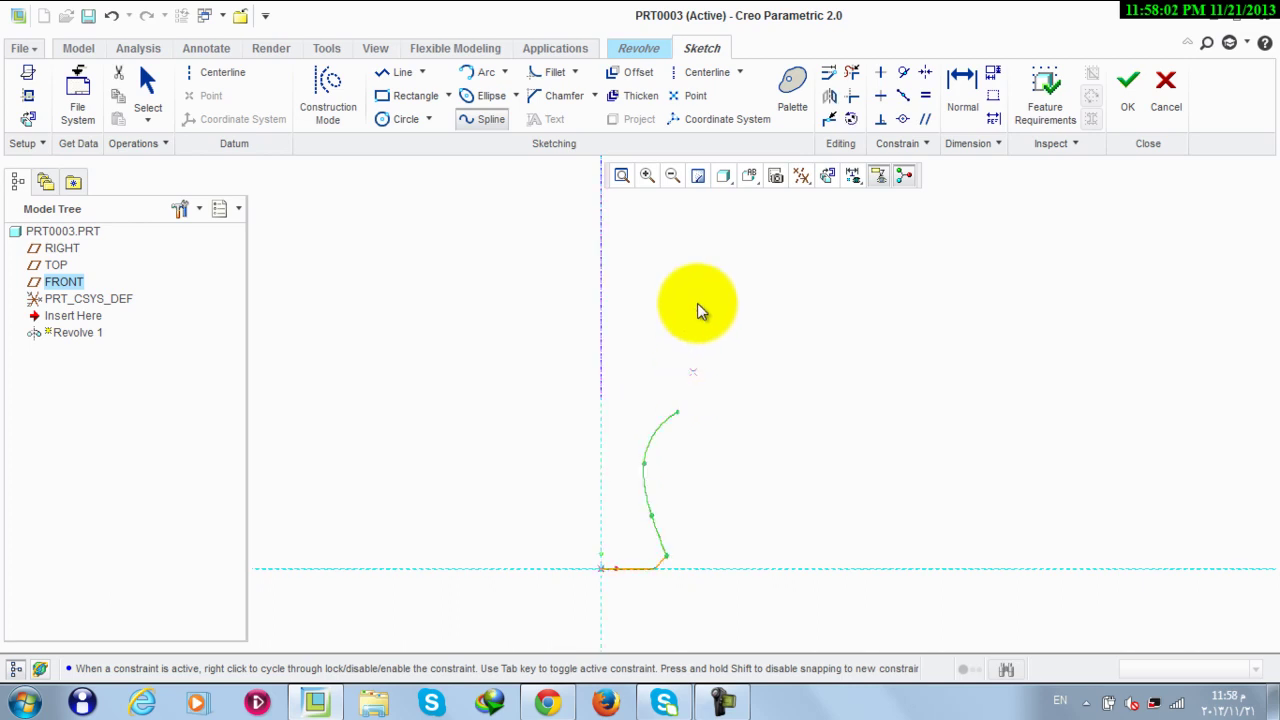
# Sketch an outward-bulging arc of about 162 radius from the spline's upper end to a point vertically above it.
pyautogui.click(480, 73)
pyautogui.click(678, 411)
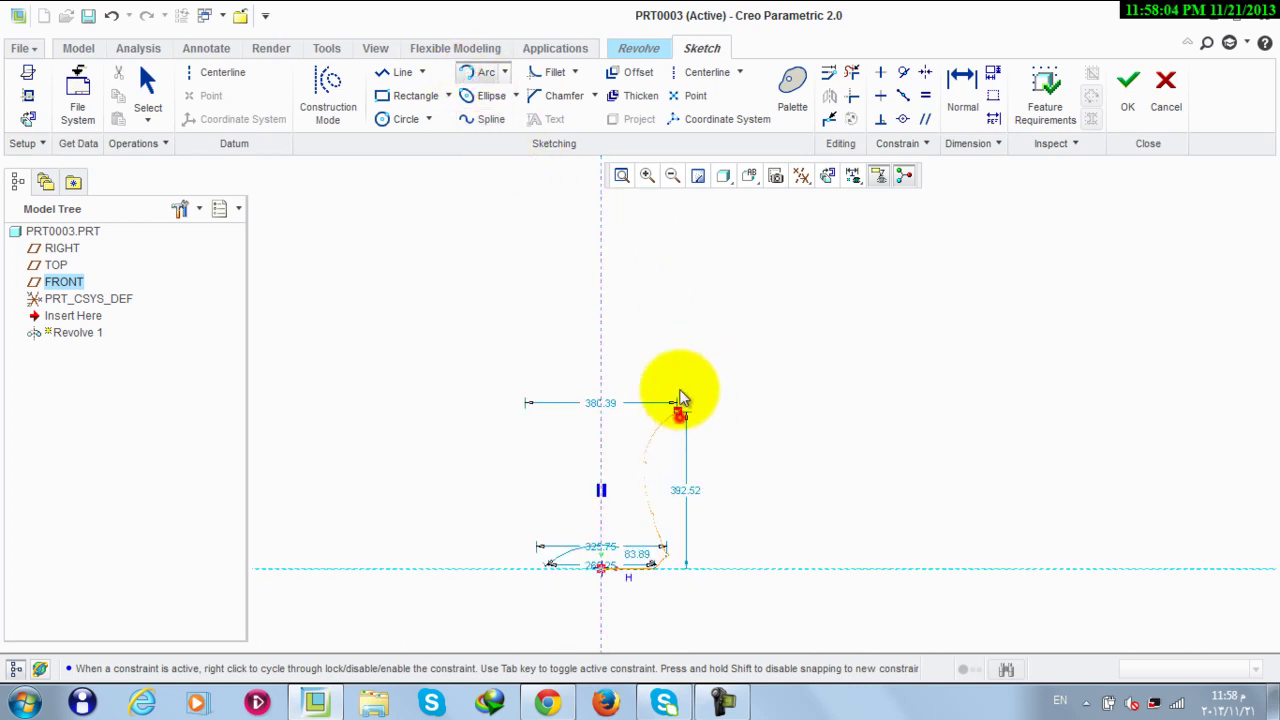
pyautogui.click(678, 330)
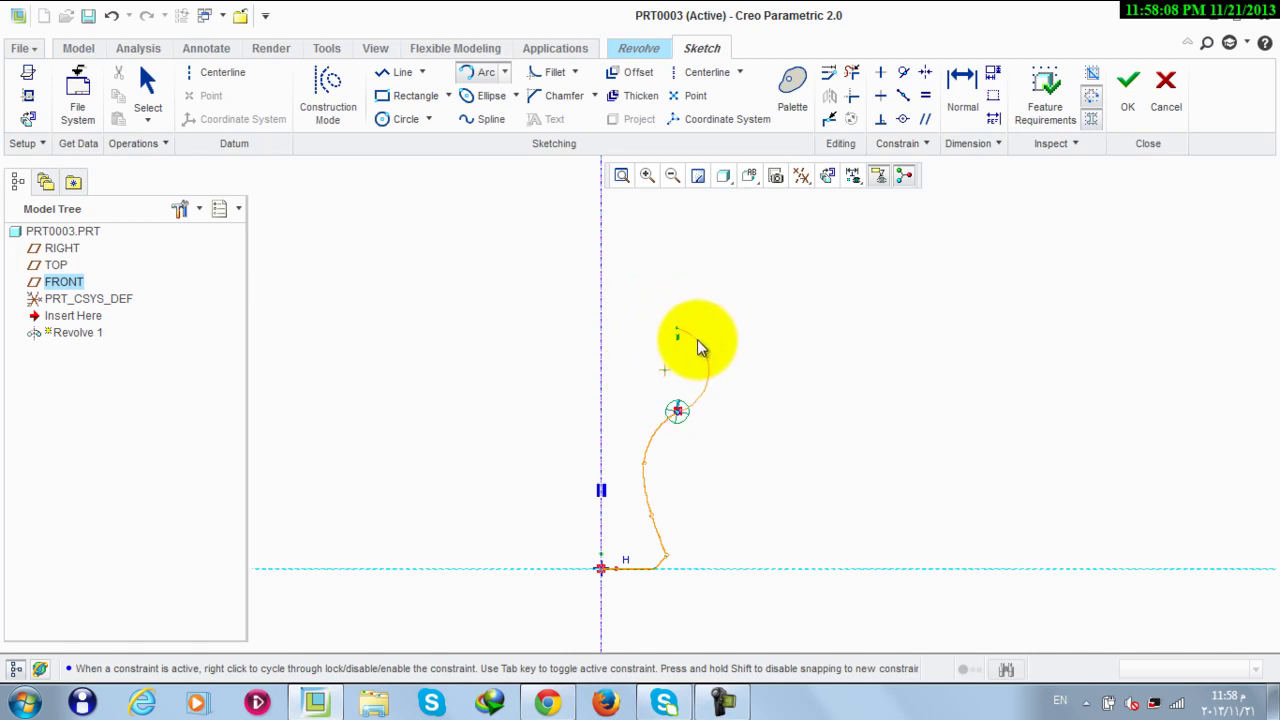
pyautogui.click(687, 345)
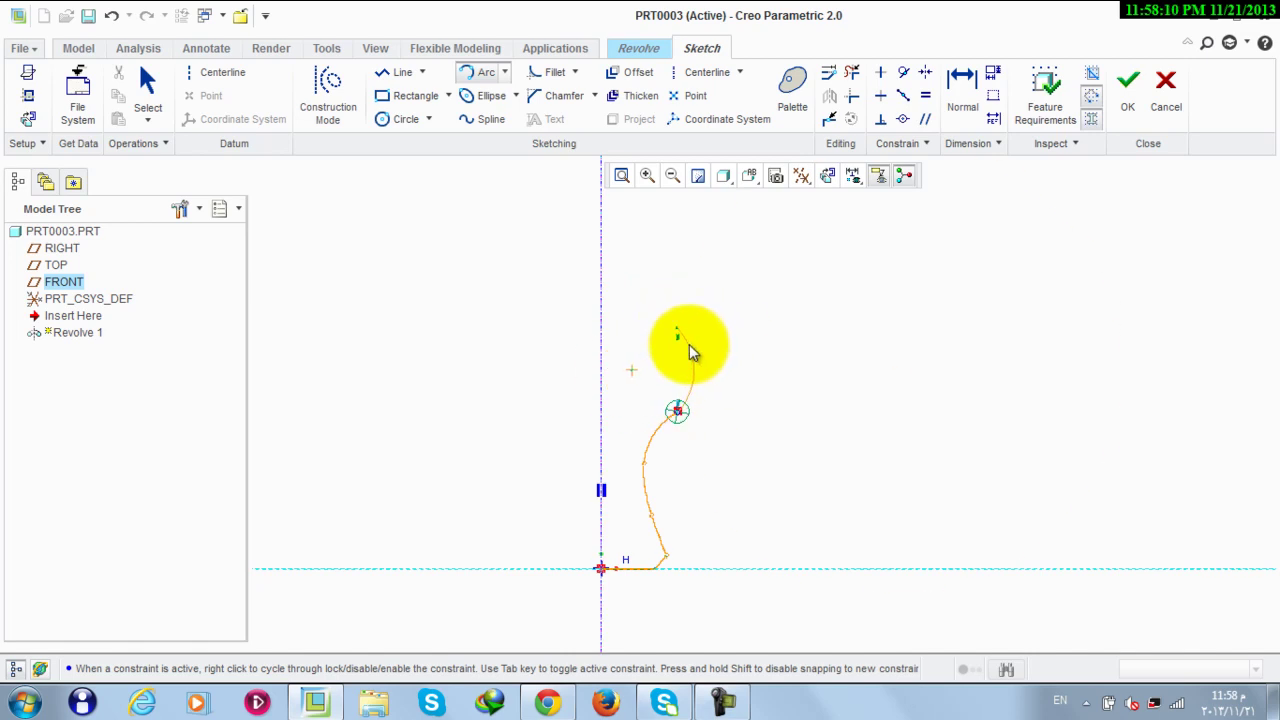
pyautogui.scroll(-4, 688, 345)
pyautogui.middleClick(687, 344)
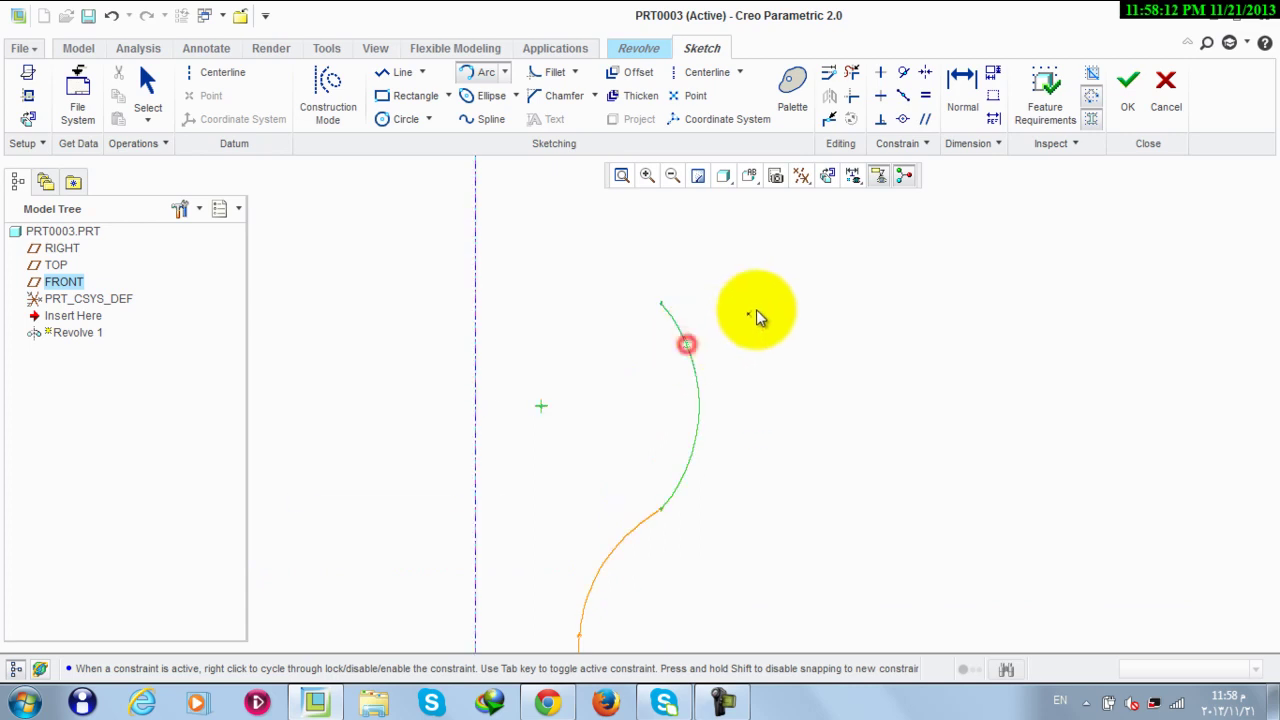
pyautogui.scroll(3, 759, 308)
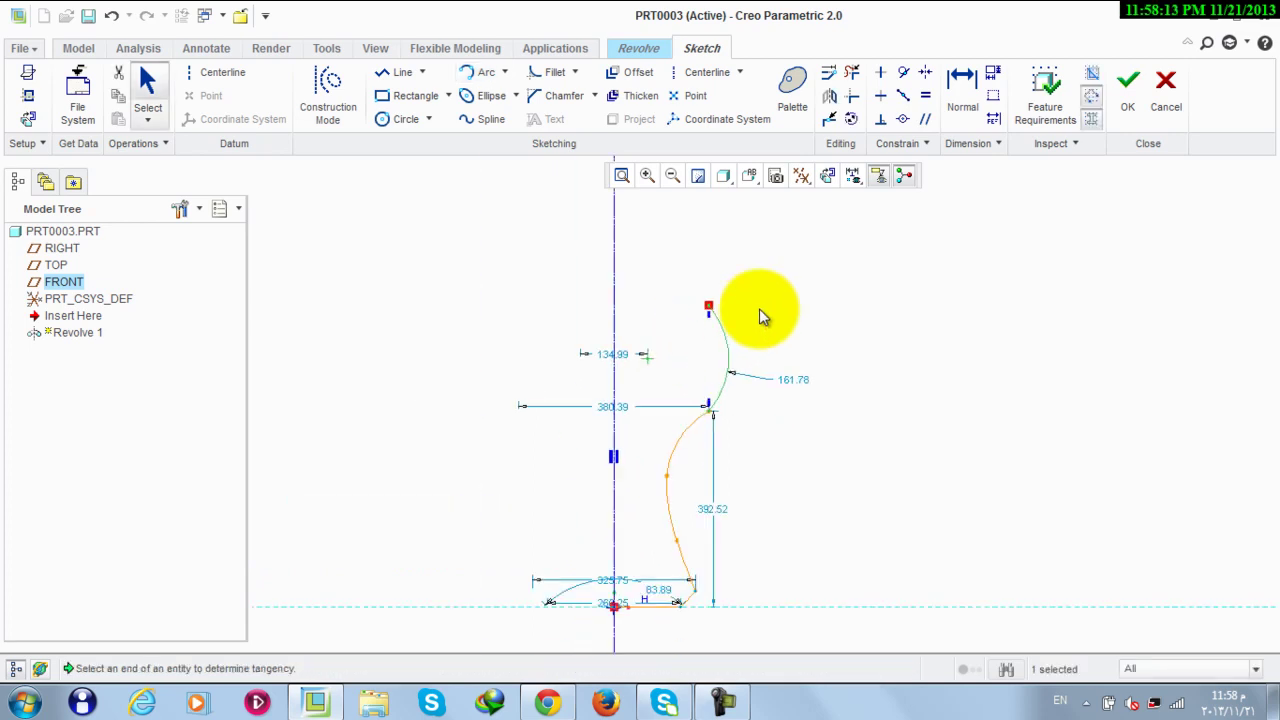
# Round the junction between the upper arc and the spline with a small fillet.
pyautogui.click(552, 72)
pyautogui.scroll(-3, 700, 388)
pyautogui.click(735, 407)
pyautogui.click(707, 438)
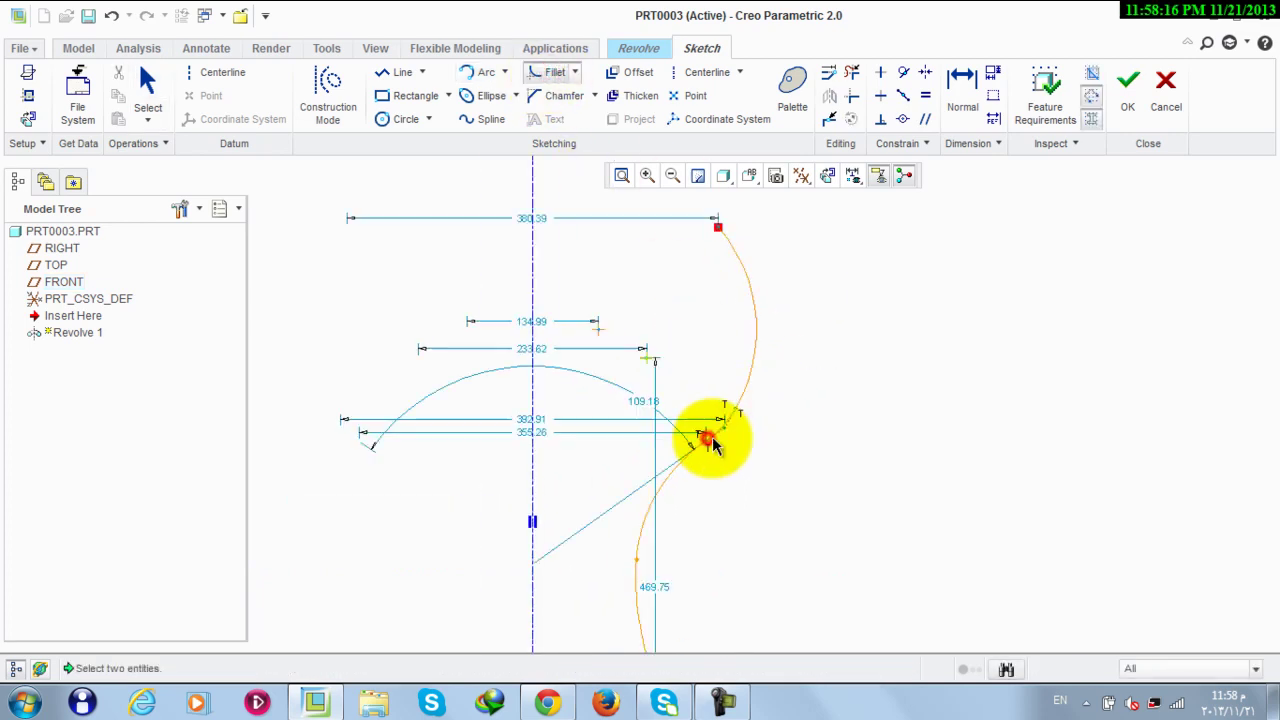
pyautogui.middleClick(786, 406)
pyautogui.scroll(3, 786, 390)
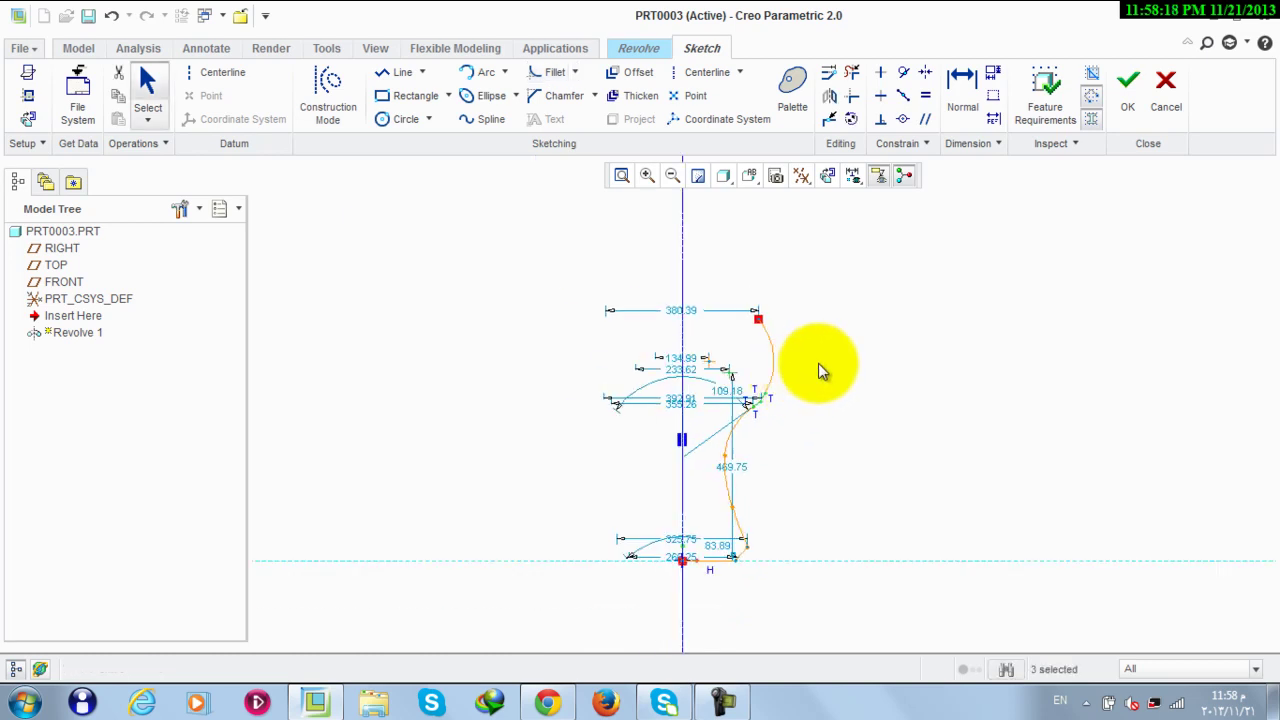
pyautogui.scroll(-3, 783, 490)
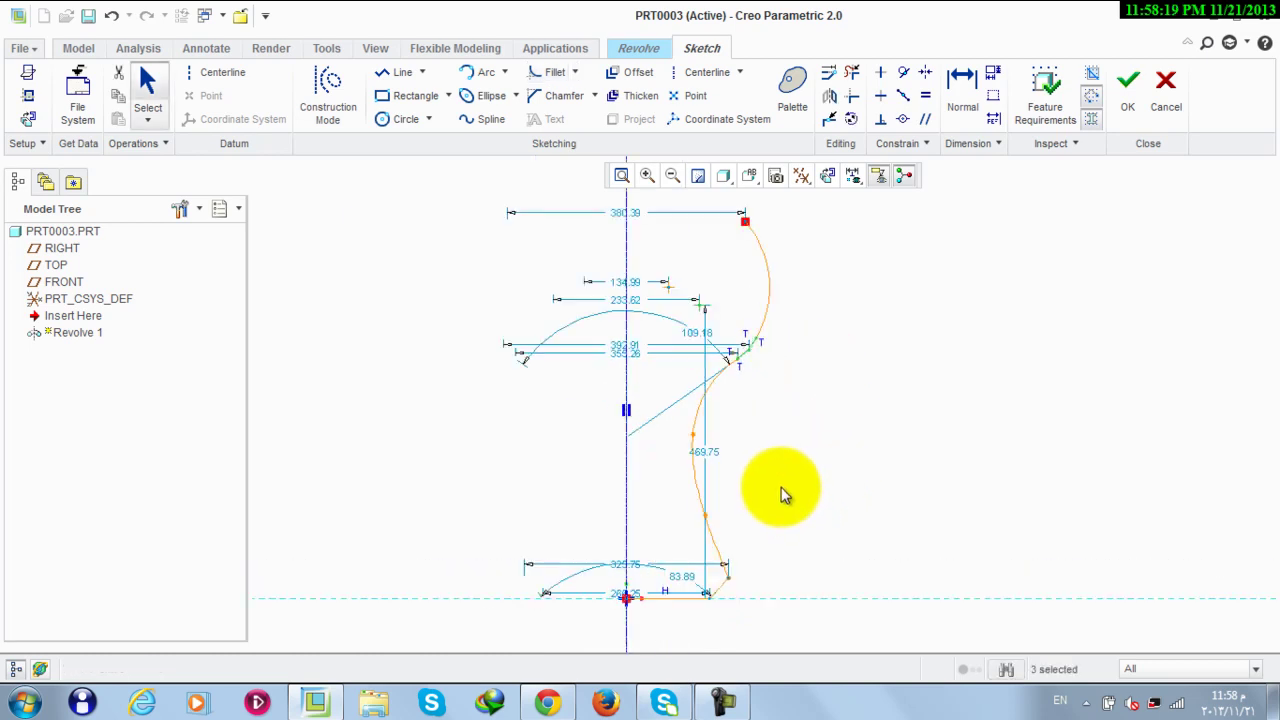
pyautogui.click(626, 80)
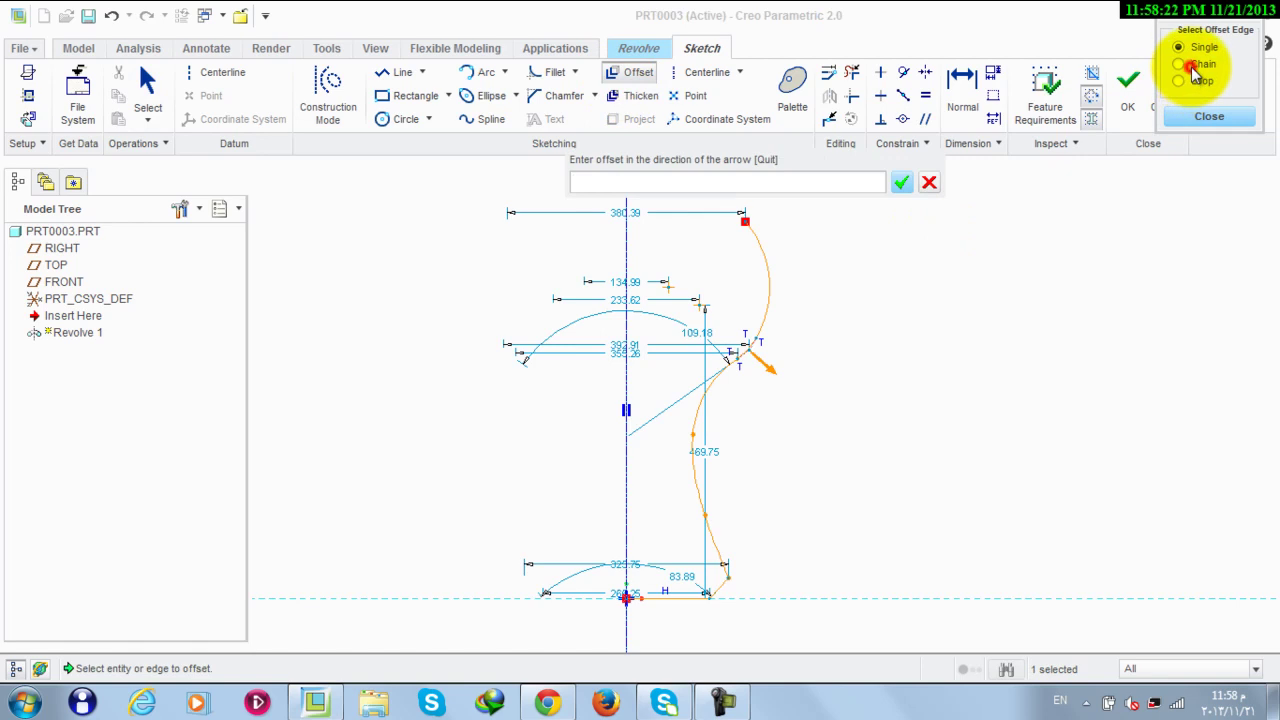
pyautogui.click(1179, 65)
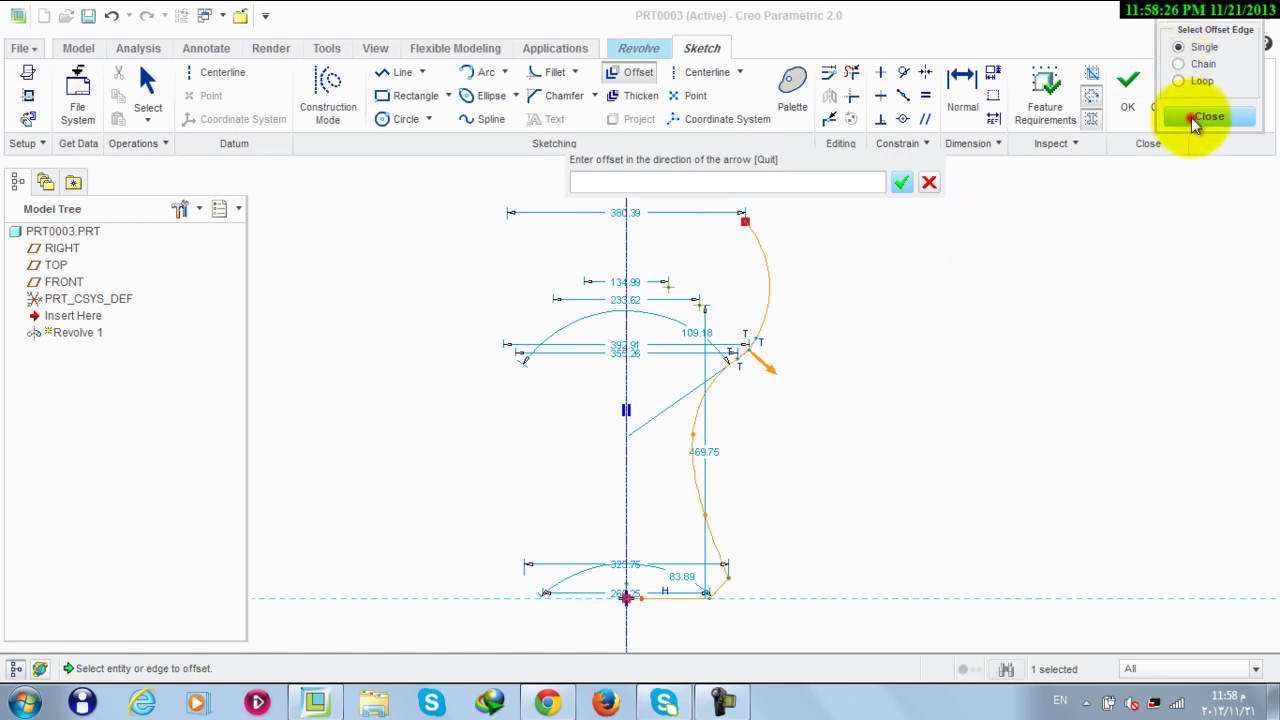
pyautogui.click(929, 182)
pyautogui.click(939, 246)
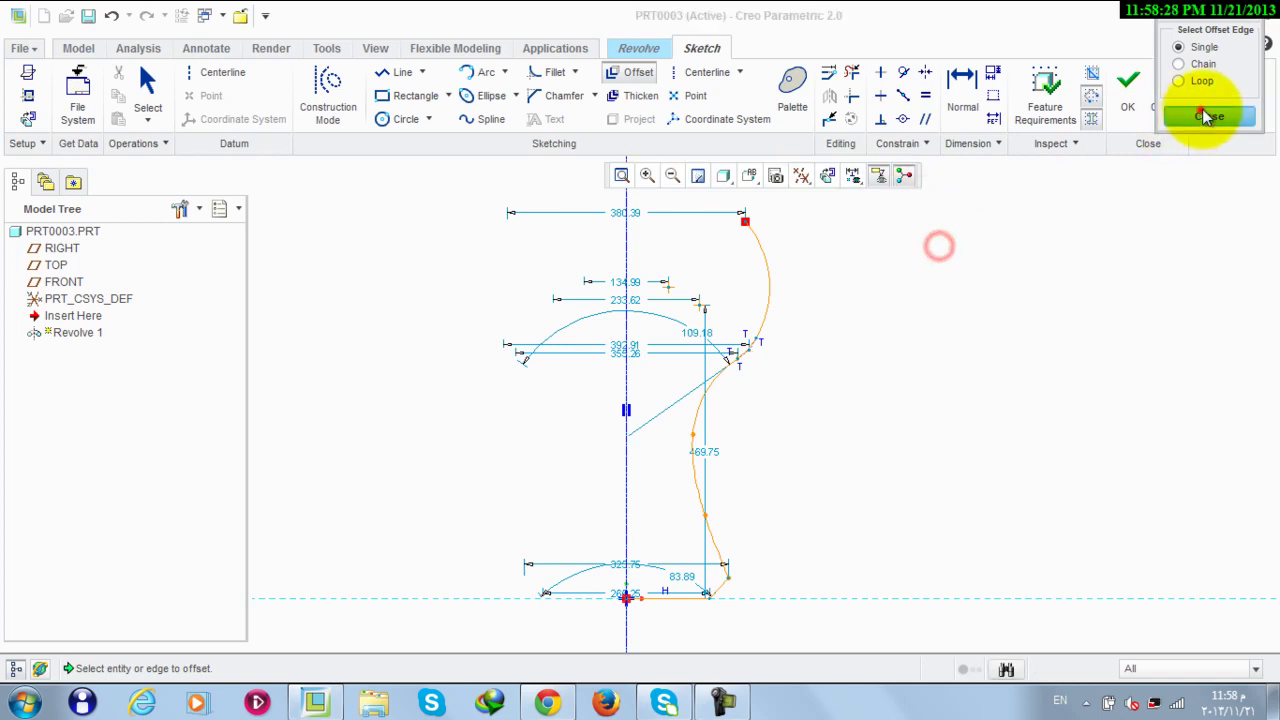
pyautogui.click(1207, 117)
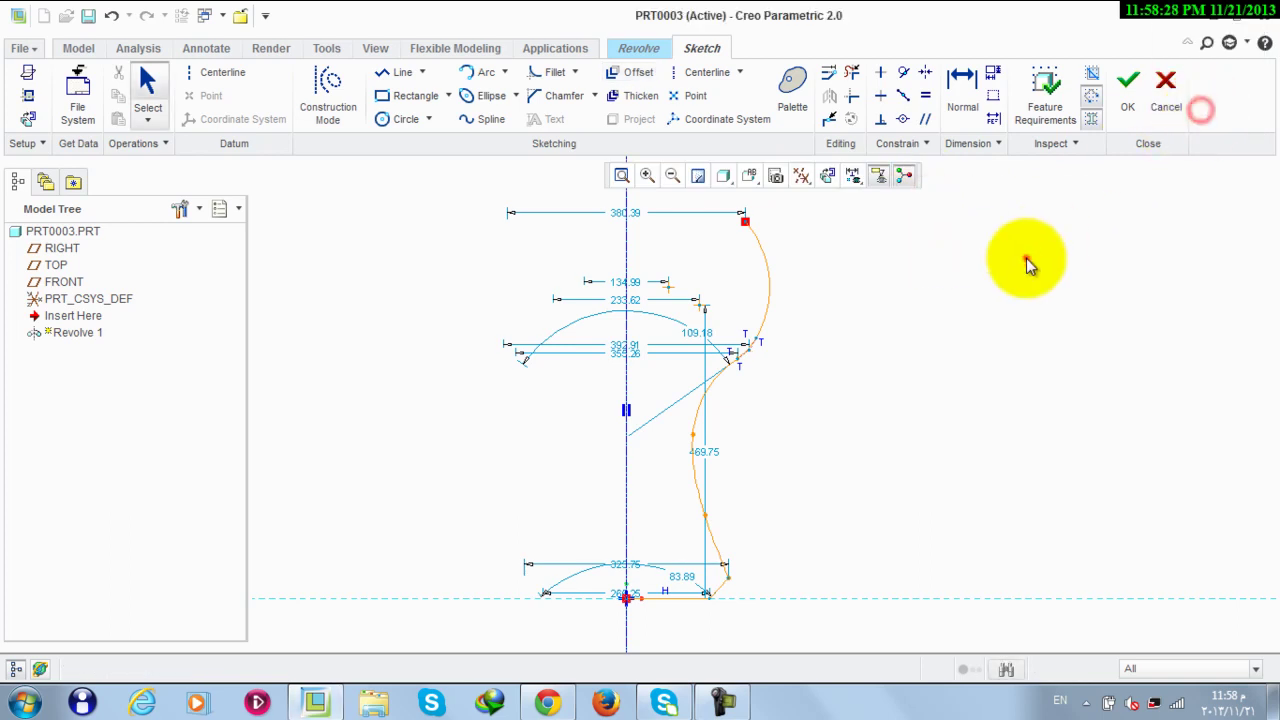
# Offset the chain of the upper arc and the fillet by -10, toward the inside of the profile.
pyautogui.click(646, 80)
pyautogui.click(1200, 64)
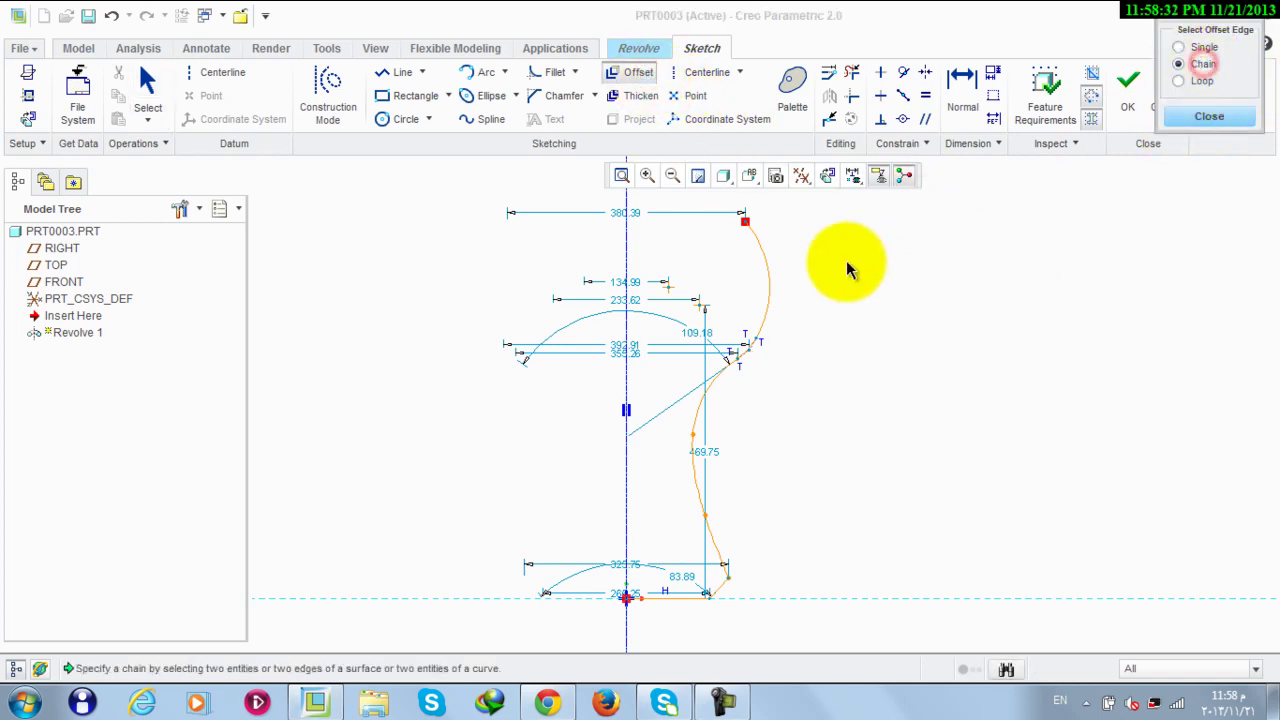
pyautogui.click(766, 268)
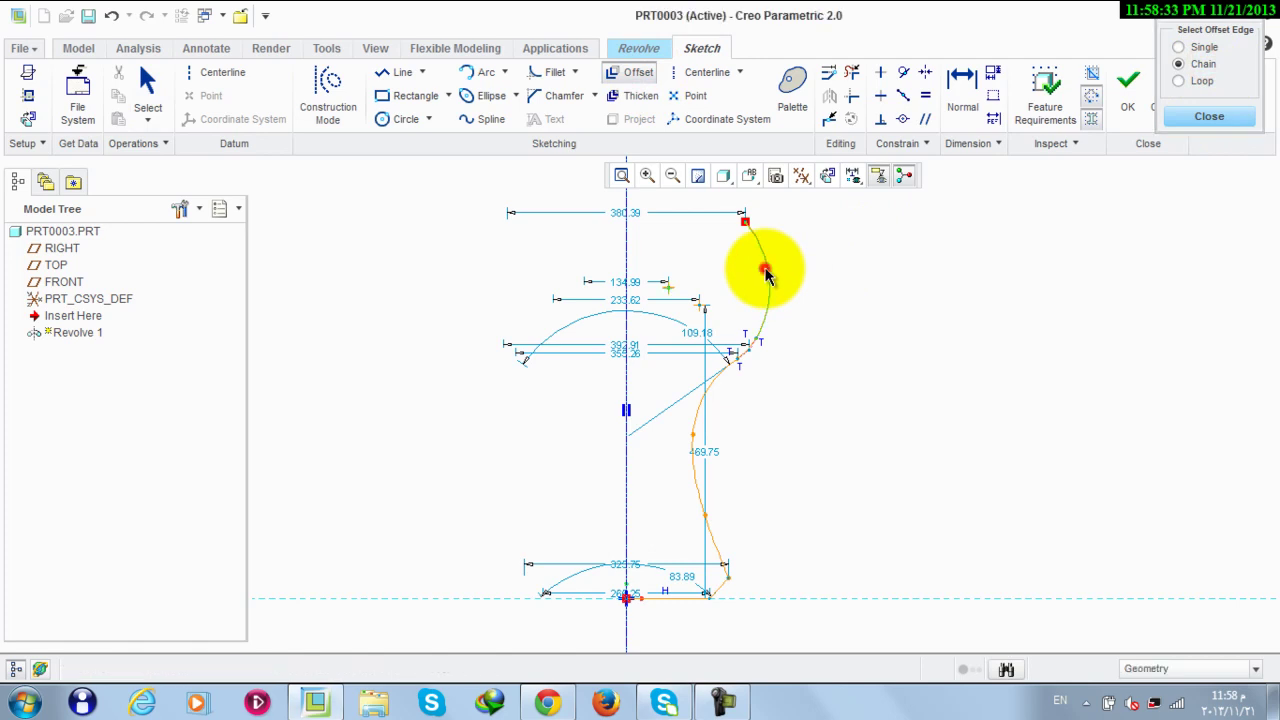
pyautogui.click(753, 348)
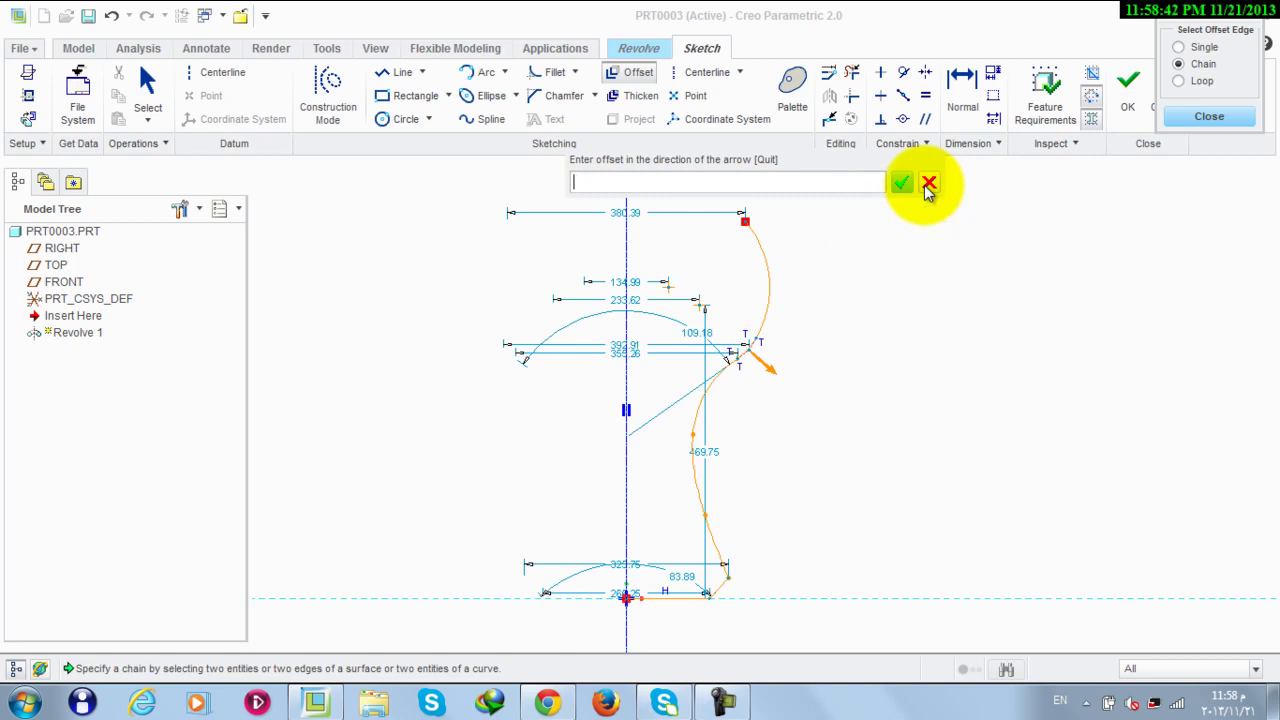
pyautogui.write('-10')
pyautogui.press('Return')
# Offset the chain of the spline and the slanted line inward by -10 and end the offset command.
pyautogui.scroll(4, 737, 357)
pyautogui.scroll(-4, 1023, 271)
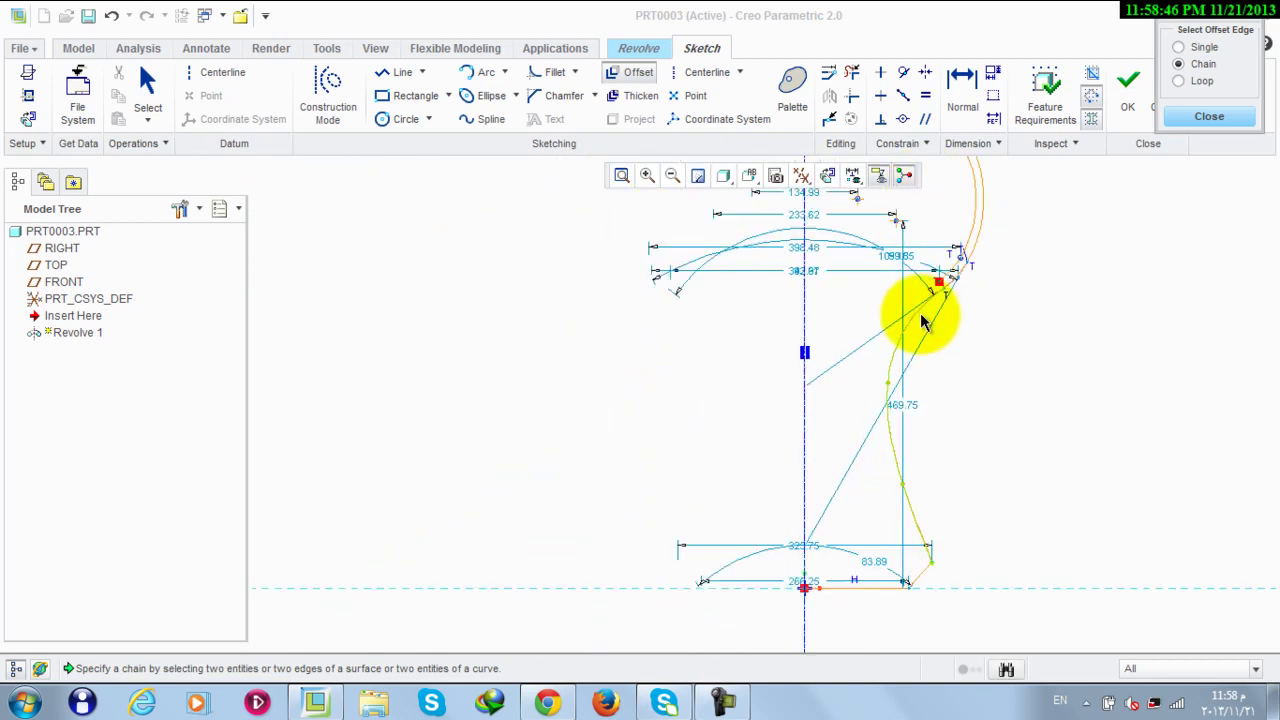
pyautogui.click(930, 312)
pyautogui.click(920, 578)
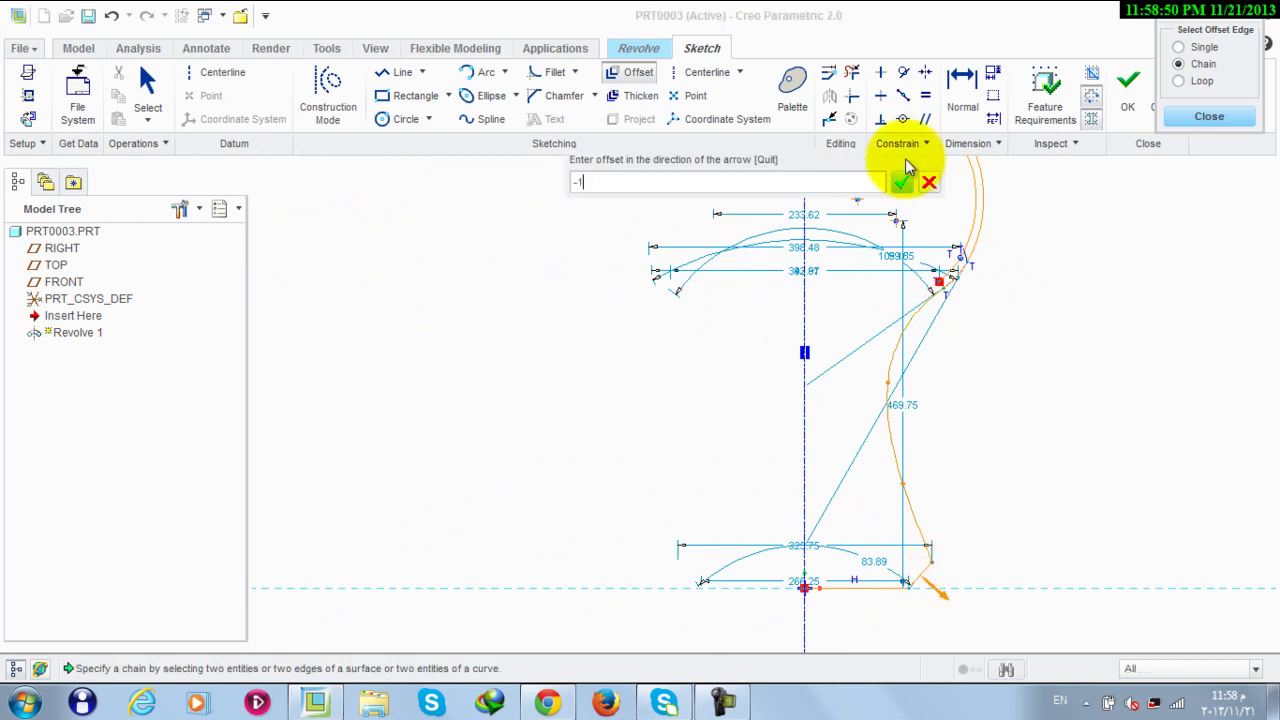
pyautogui.click(901, 181)
pyautogui.scroll(3, 829, 537)
pyautogui.scroll(-2, 865, 185)
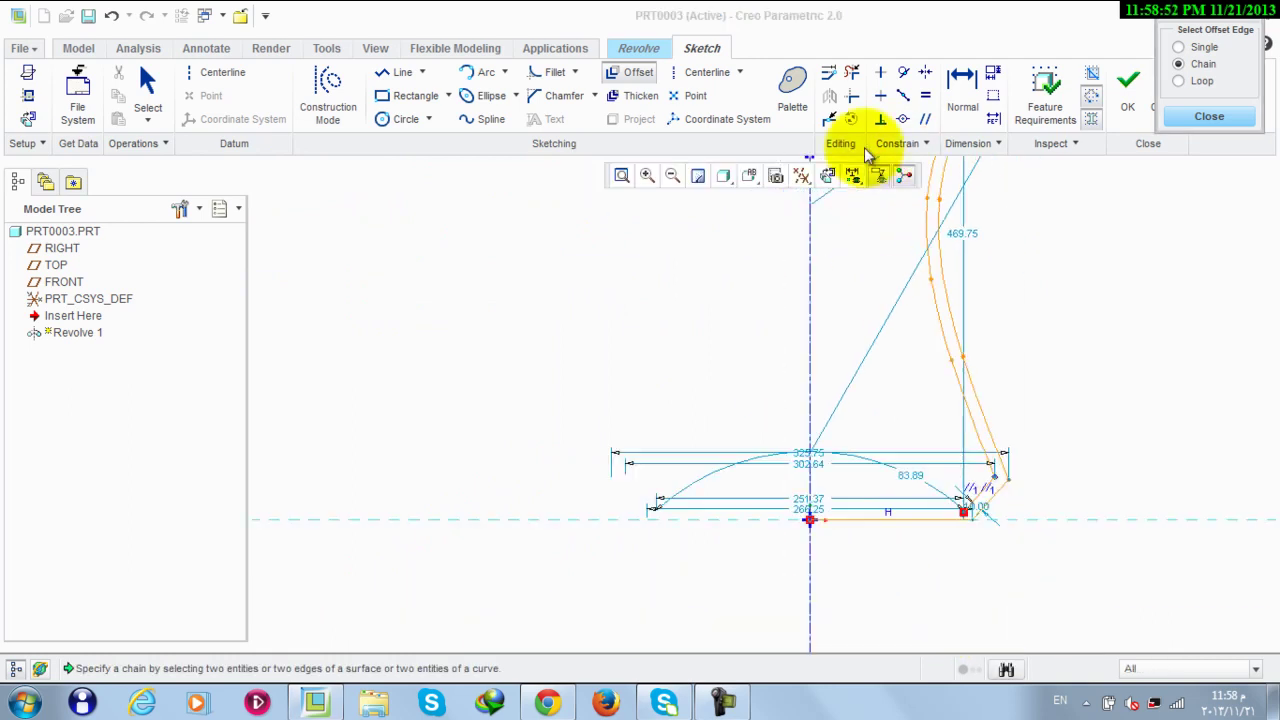
pyautogui.click(1209, 116)
# Sketch a horizontal line from the inner slanted line's lower end to the centerline, then a vertical line down to the origin.
pyautogui.click(421, 75)
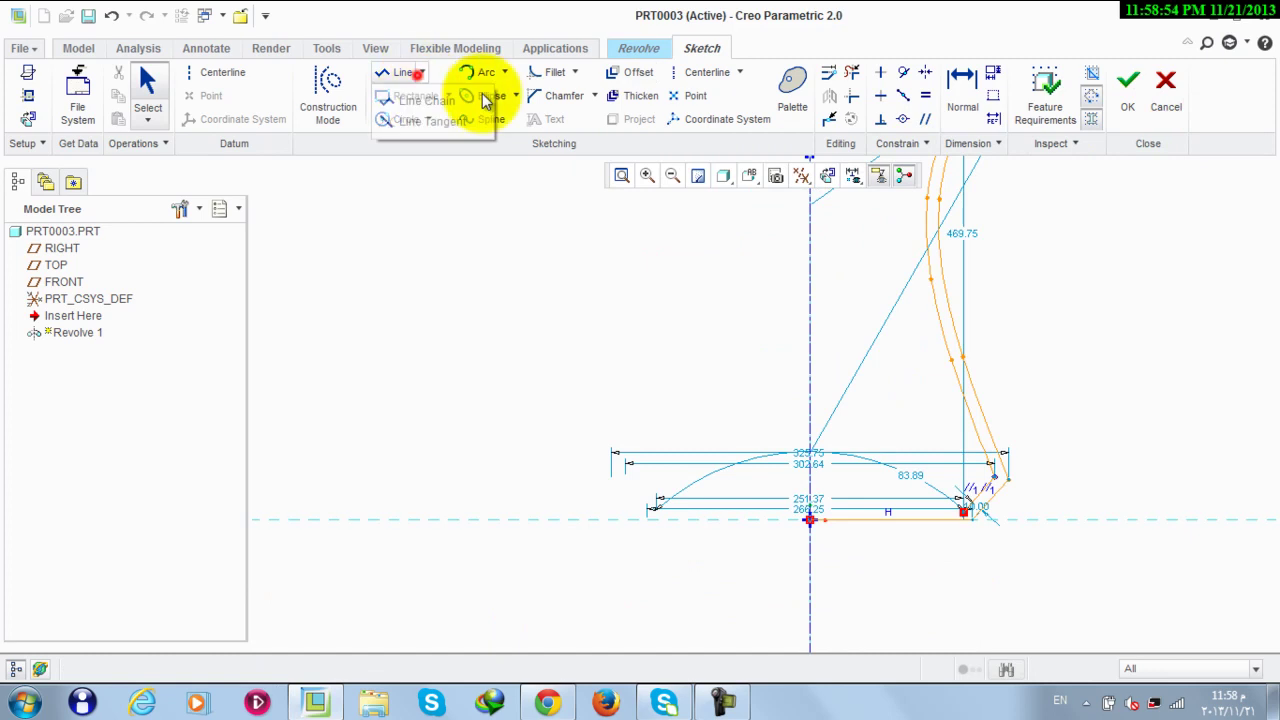
pyautogui.click(385, 78)
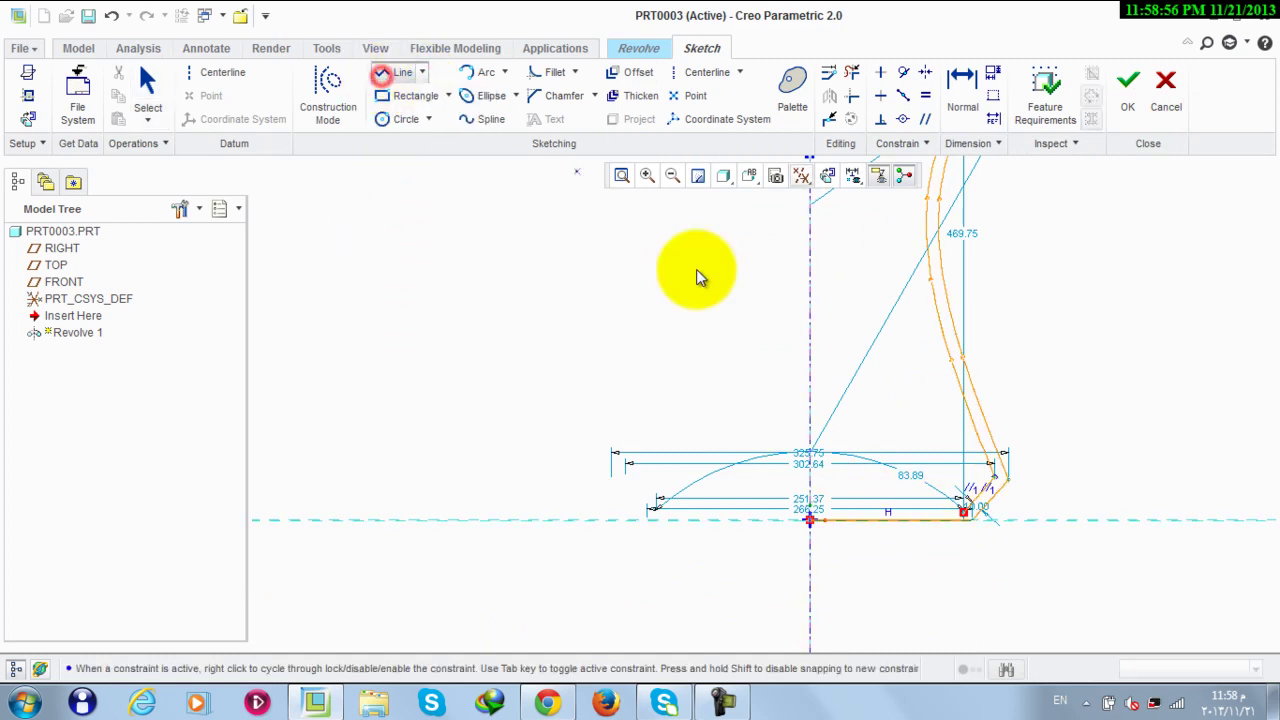
pyautogui.scroll(-4, 867, 506)
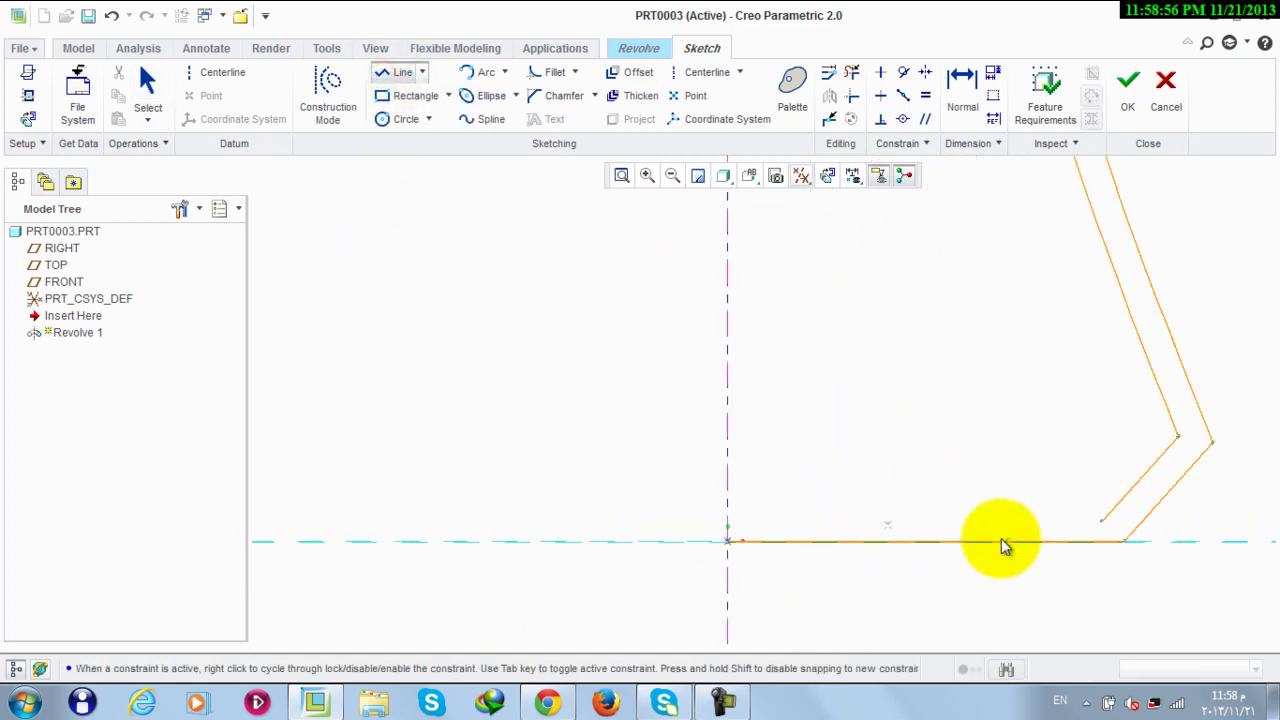
pyautogui.click(730, 519)
pyautogui.click(733, 539)
pyautogui.scroll(4, 683, 576)
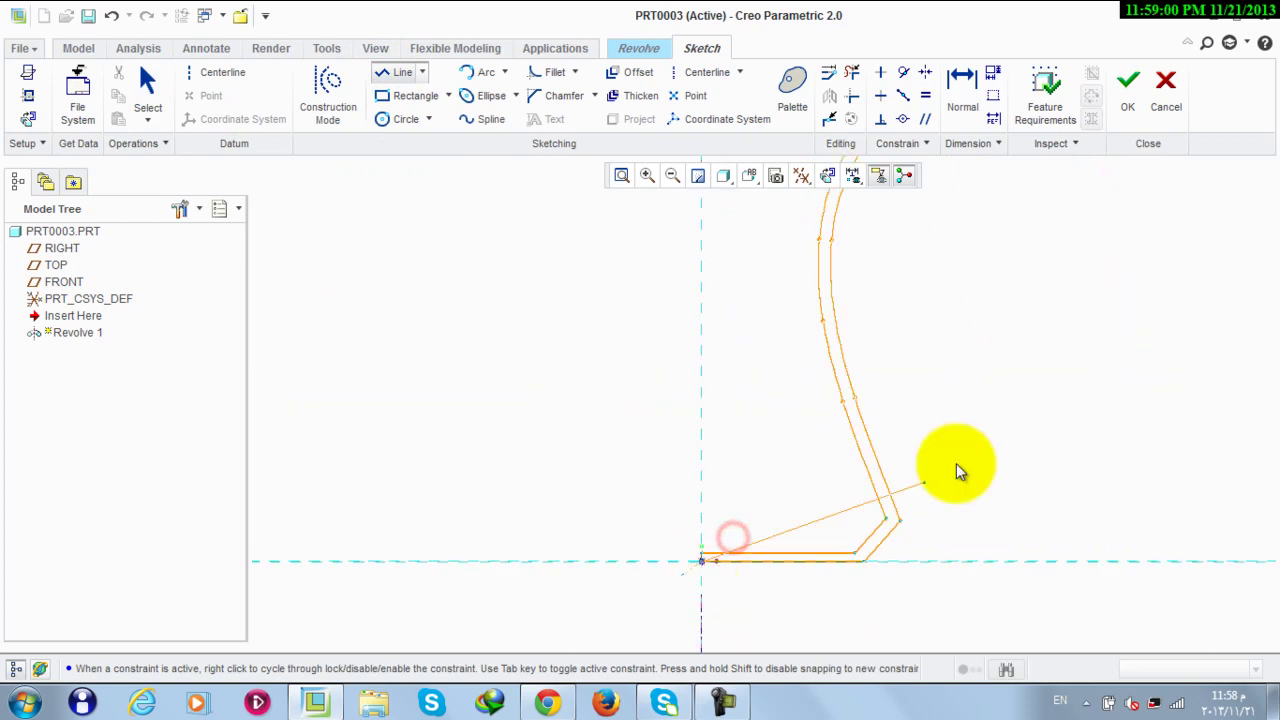
pyautogui.scroll(-7, 692, 577)
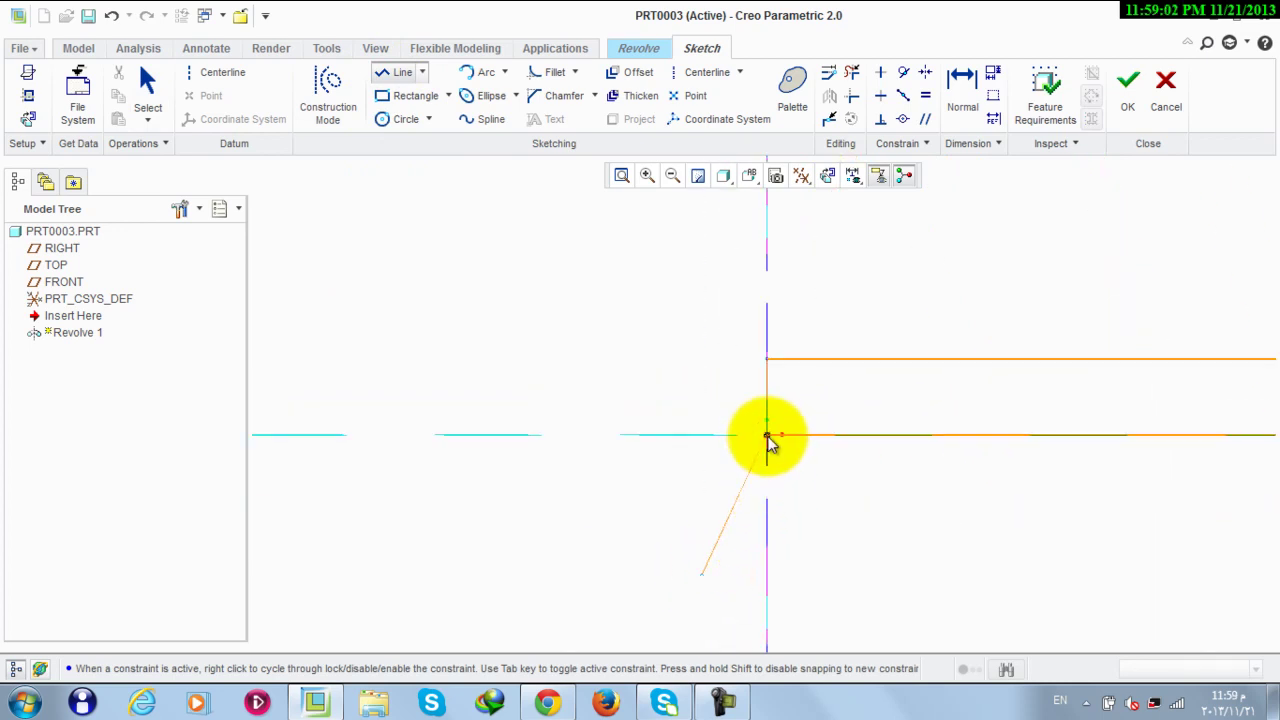
pyautogui.middleClick(767, 435)
pyautogui.middleClick(816, 486)
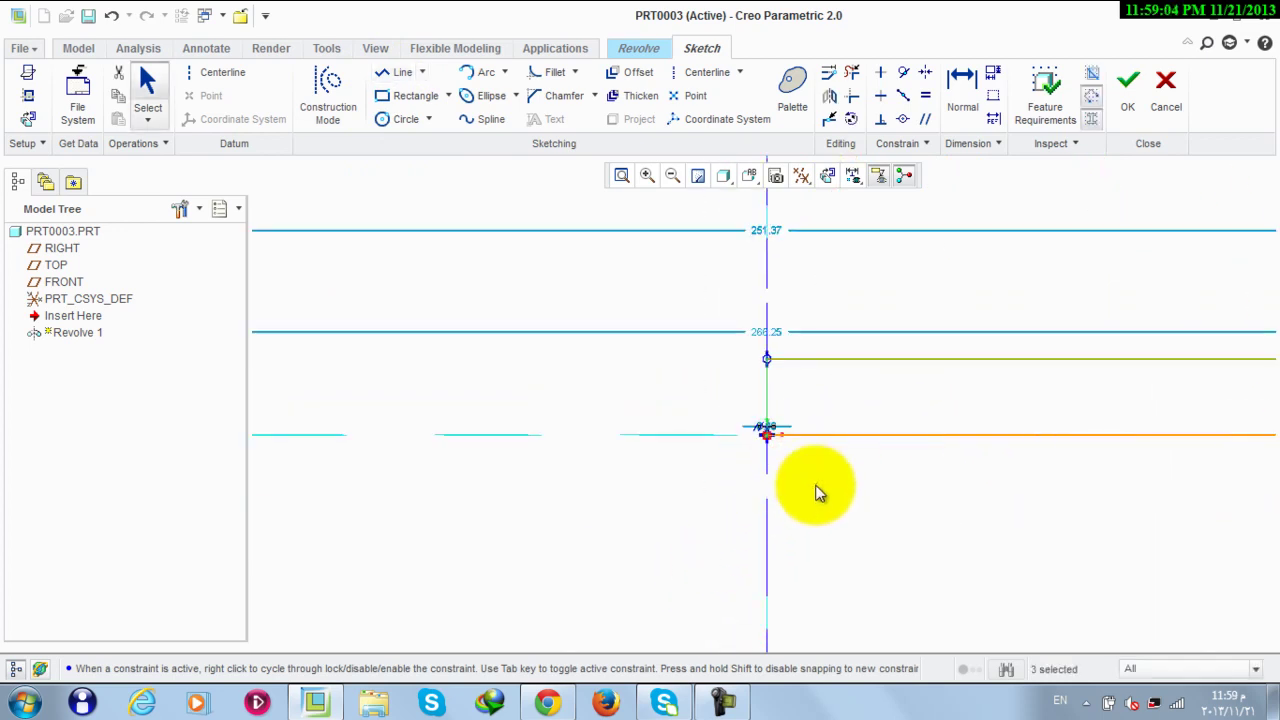
# Close the open rim of the profile with a short line joining the upper ends of the outer and inner arcs.
pyautogui.scroll(-2, 810, 487)
pyautogui.scroll(2, 803, 457)
pyautogui.scroll(-1, 720, 434)
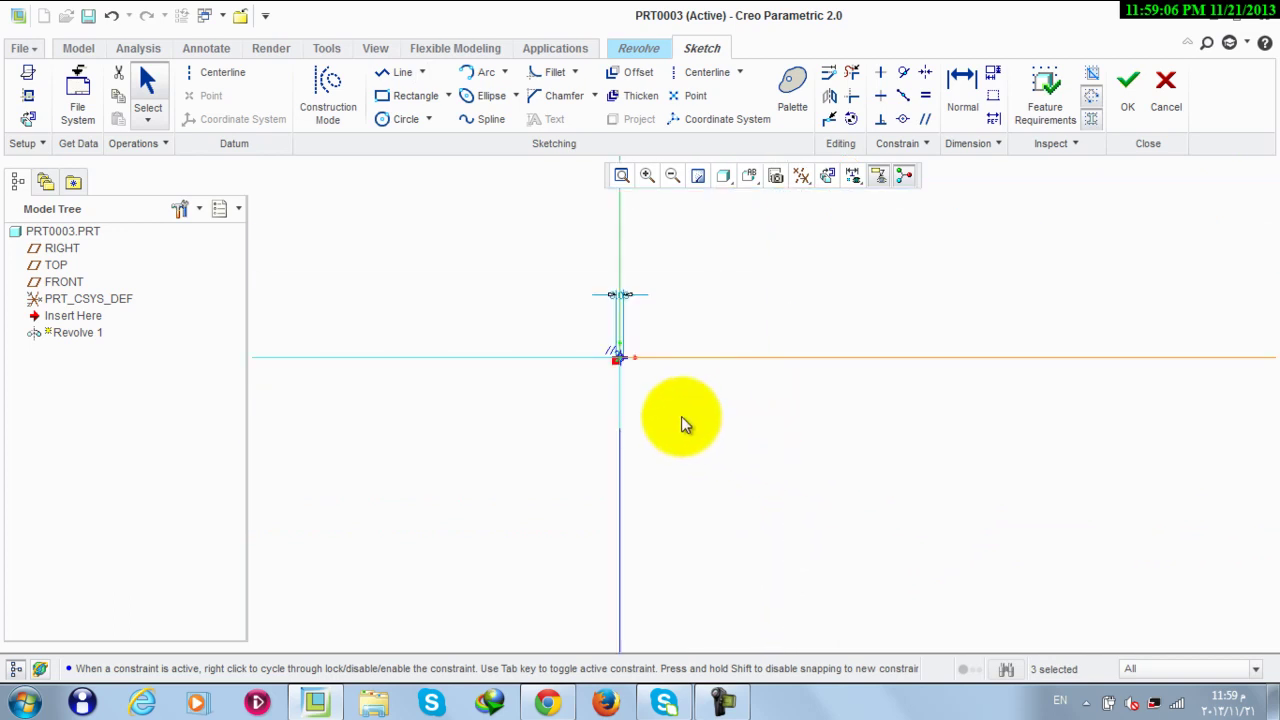
pyautogui.scroll(3, 645, 455)
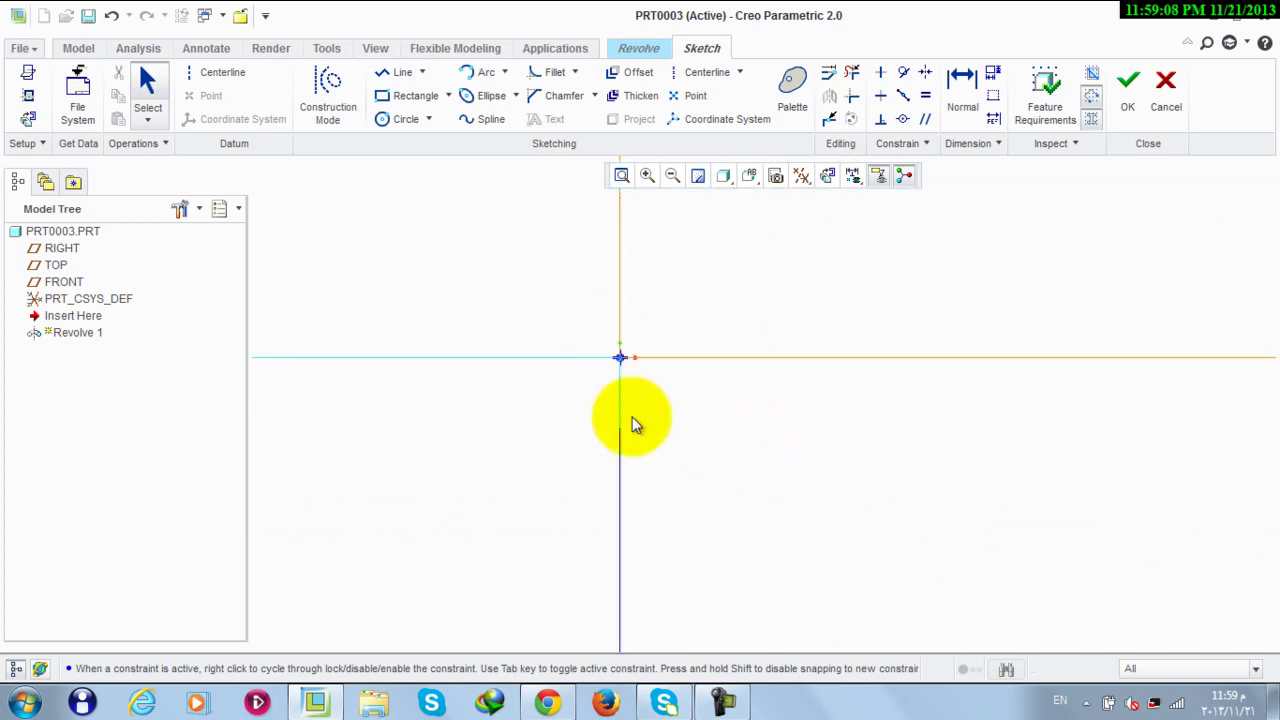
pyautogui.scroll(-3, 740, 388)
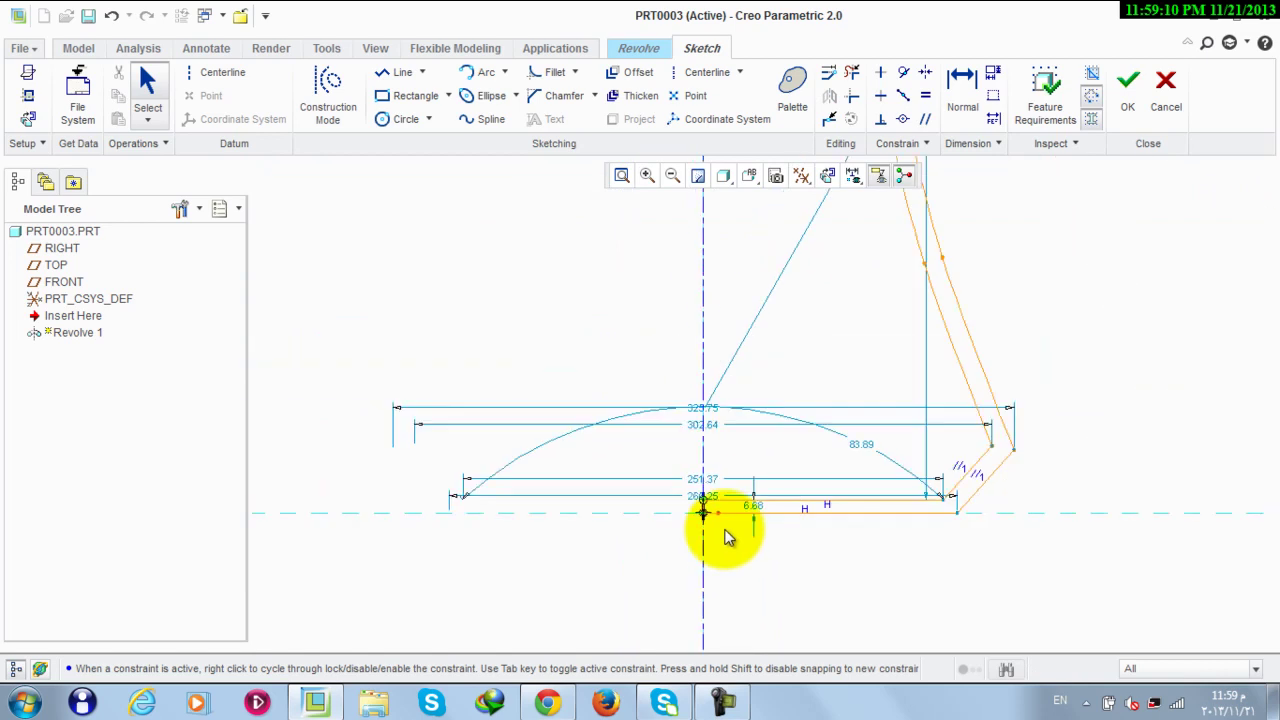
pyautogui.scroll(-1, 726, 534)
pyautogui.scroll(4, 866, 202)
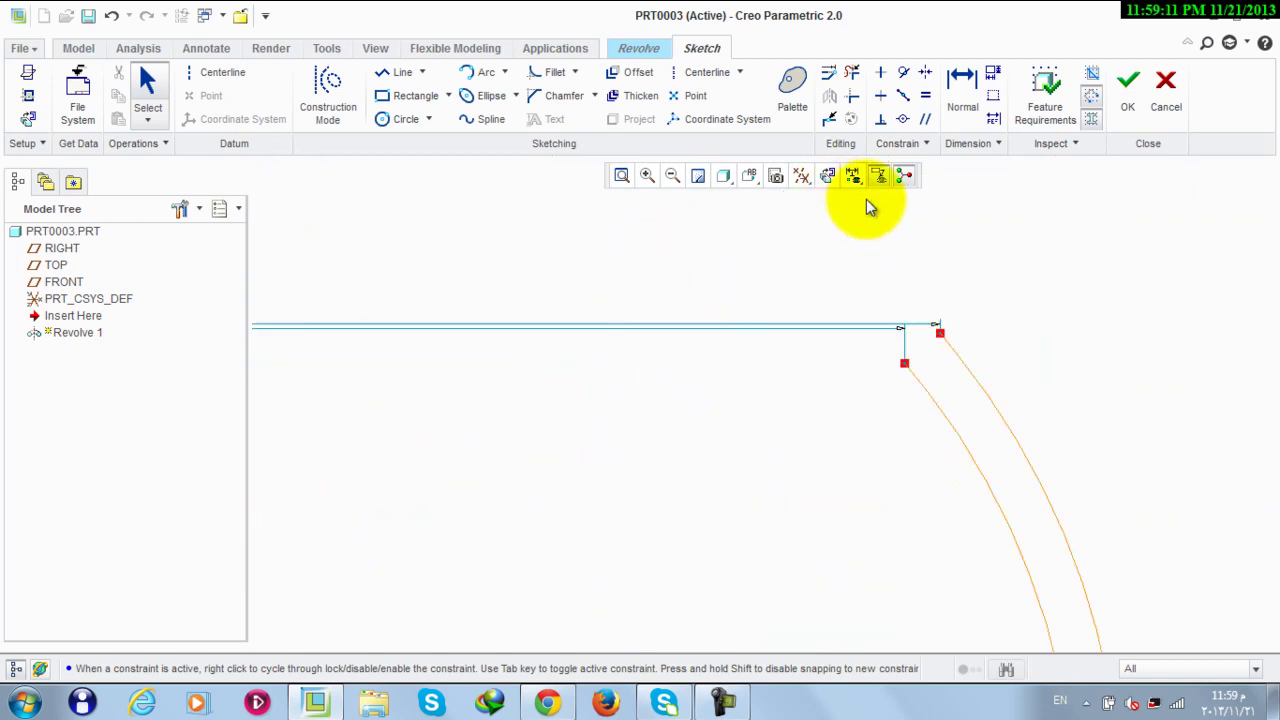
pyautogui.click(400, 72)
pyautogui.click(940, 334)
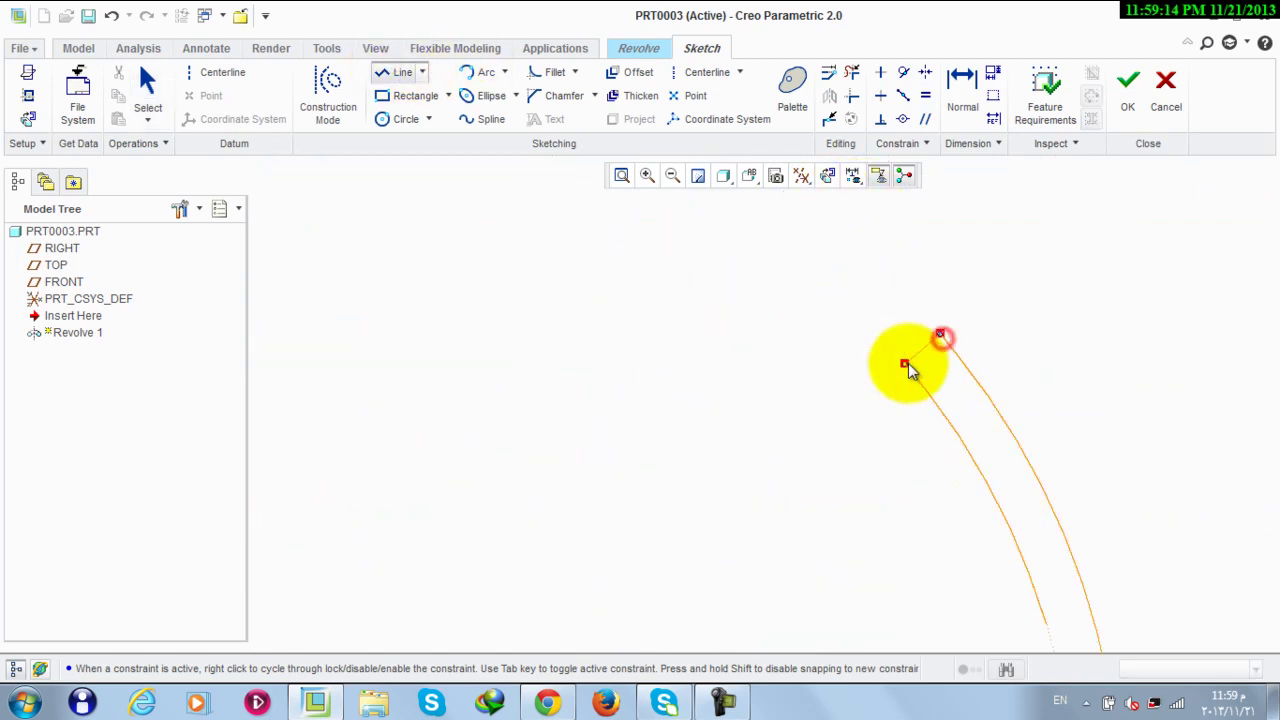
pyautogui.click(906, 363)
pyautogui.scroll(1, 840, 330)
pyautogui.middleClick(840, 330)
pyautogui.middleClick(840, 330)
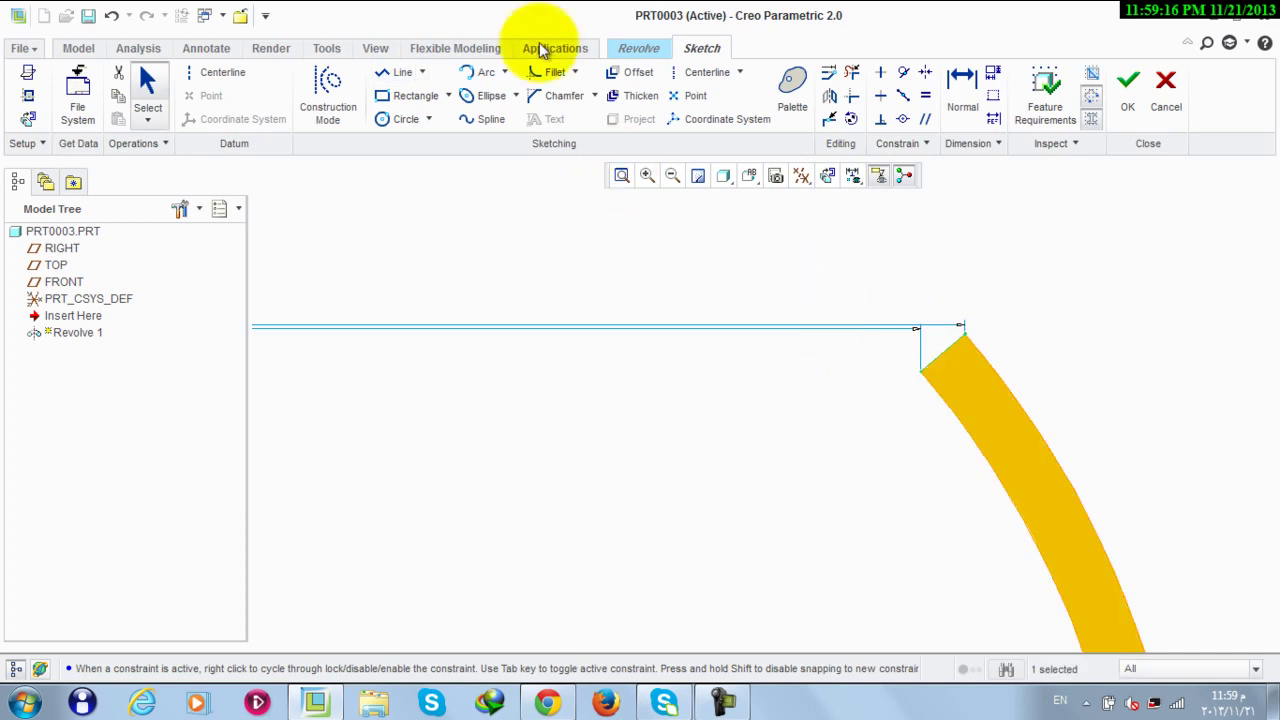
# Round the outer and inner corners of the rim with small fillets.
pyautogui.click(555, 73)
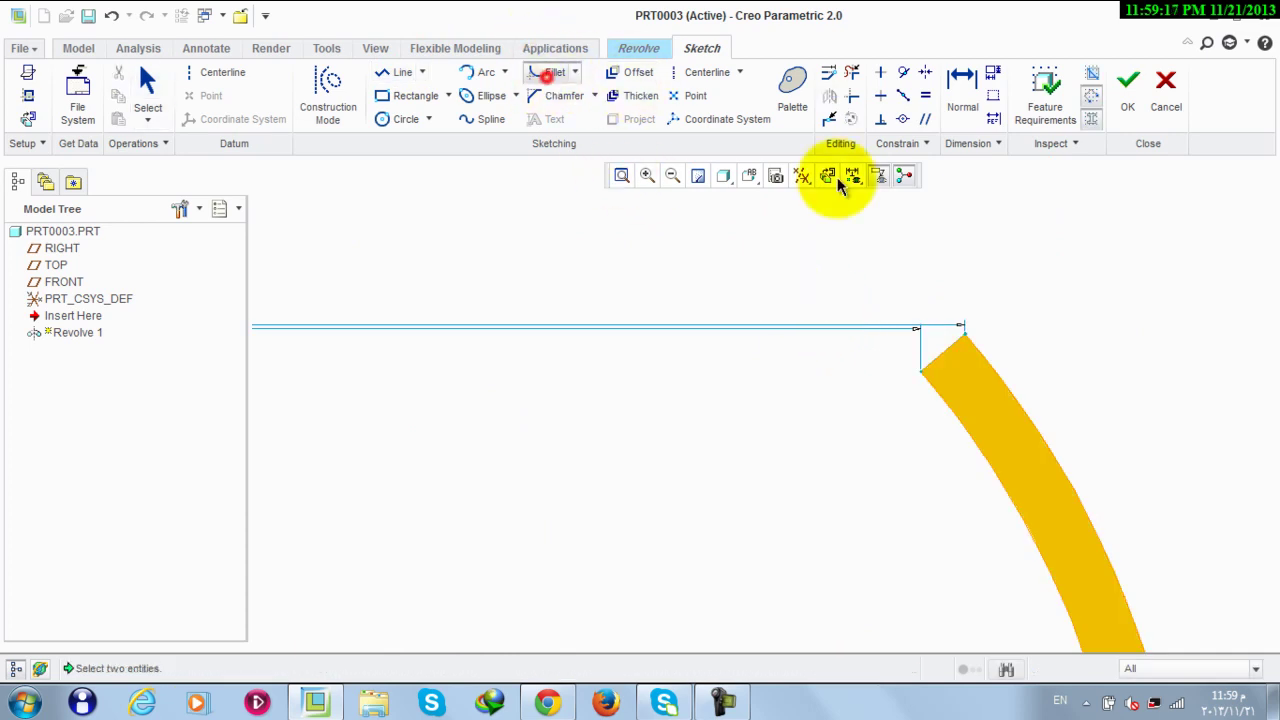
pyautogui.click(951, 346)
pyautogui.click(971, 343)
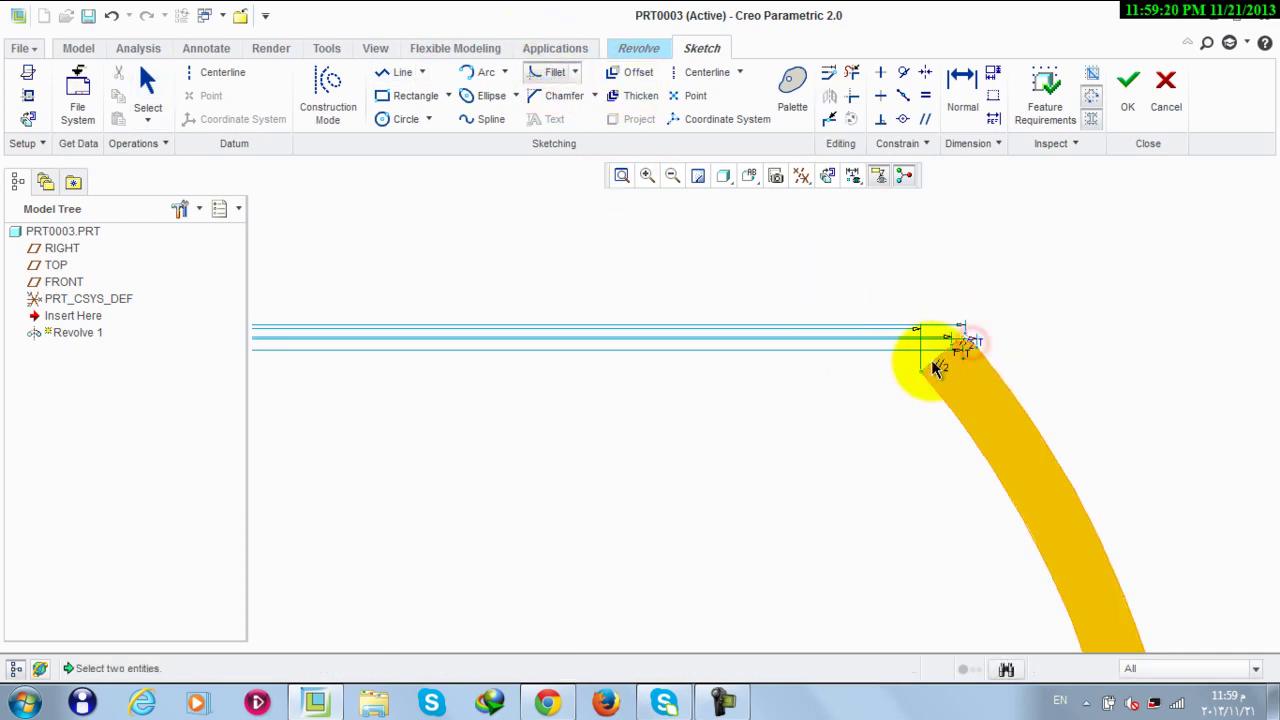
pyautogui.scroll(-5, 929, 371)
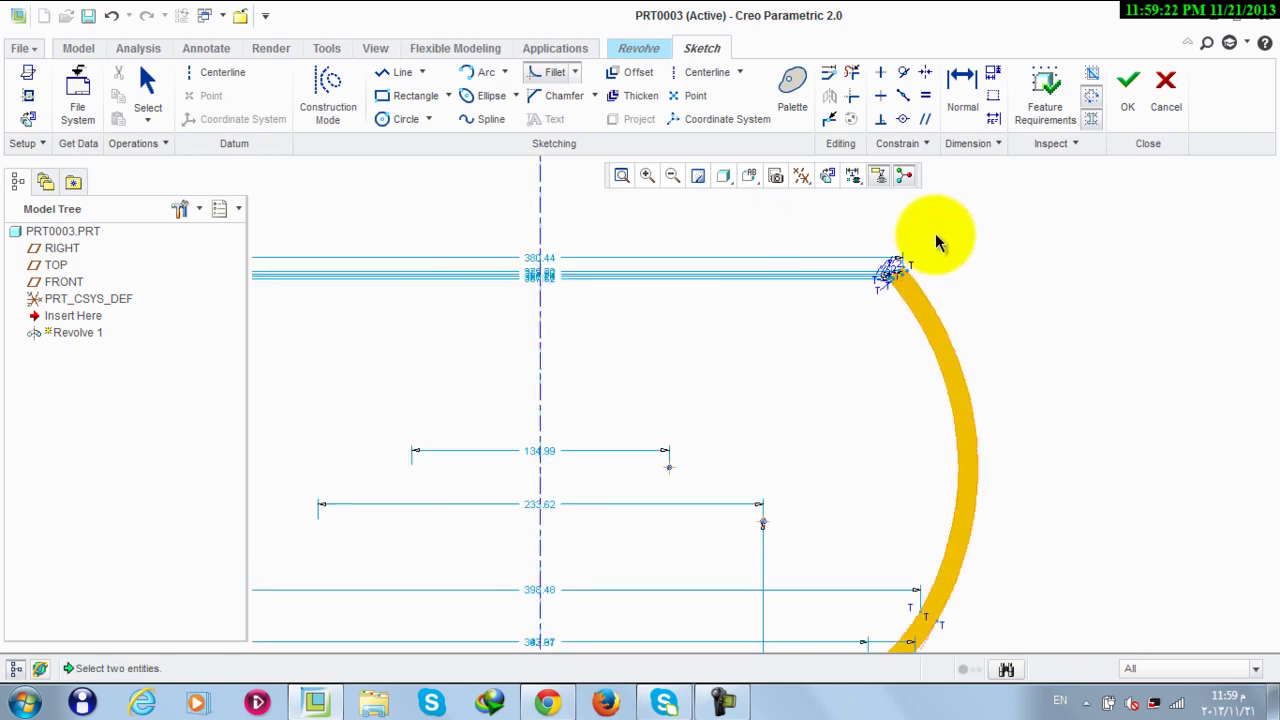
# Fillet the two inner corners near the base, where the inner slanted line meets the spline and the horizontal line.
pyautogui.scroll(6, 924, 303)
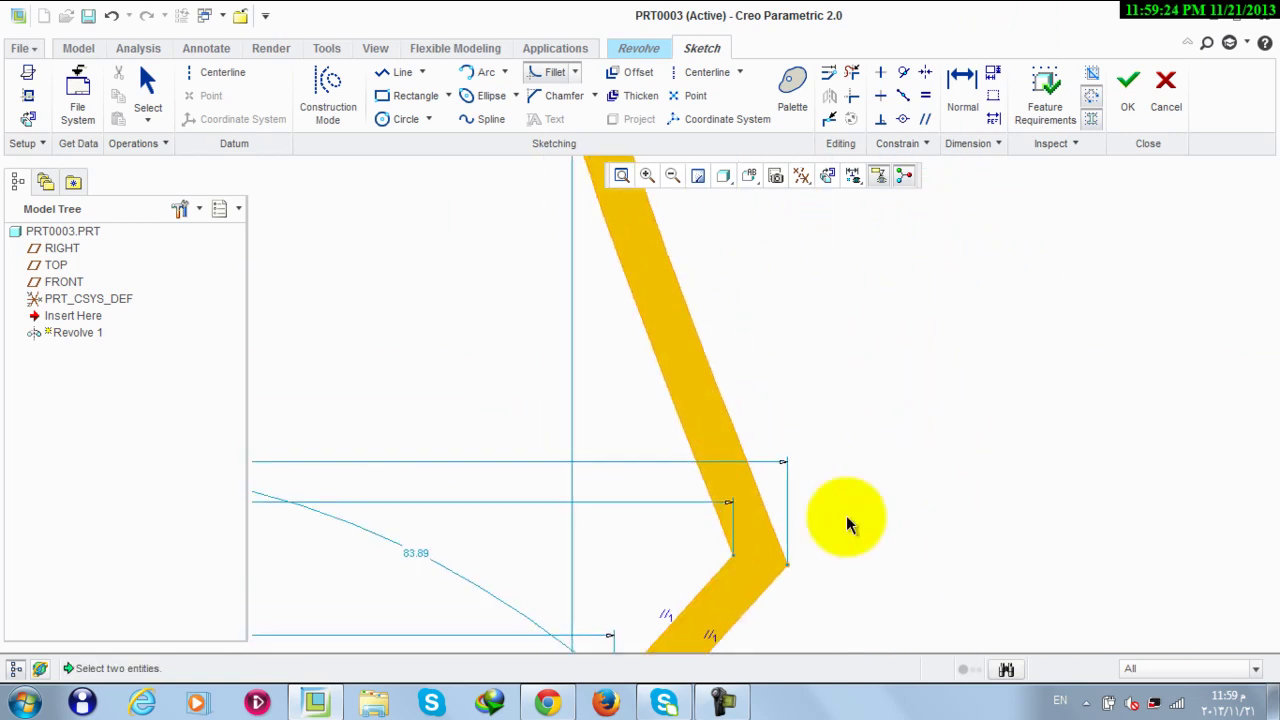
pyautogui.scroll(-2, 793, 472)
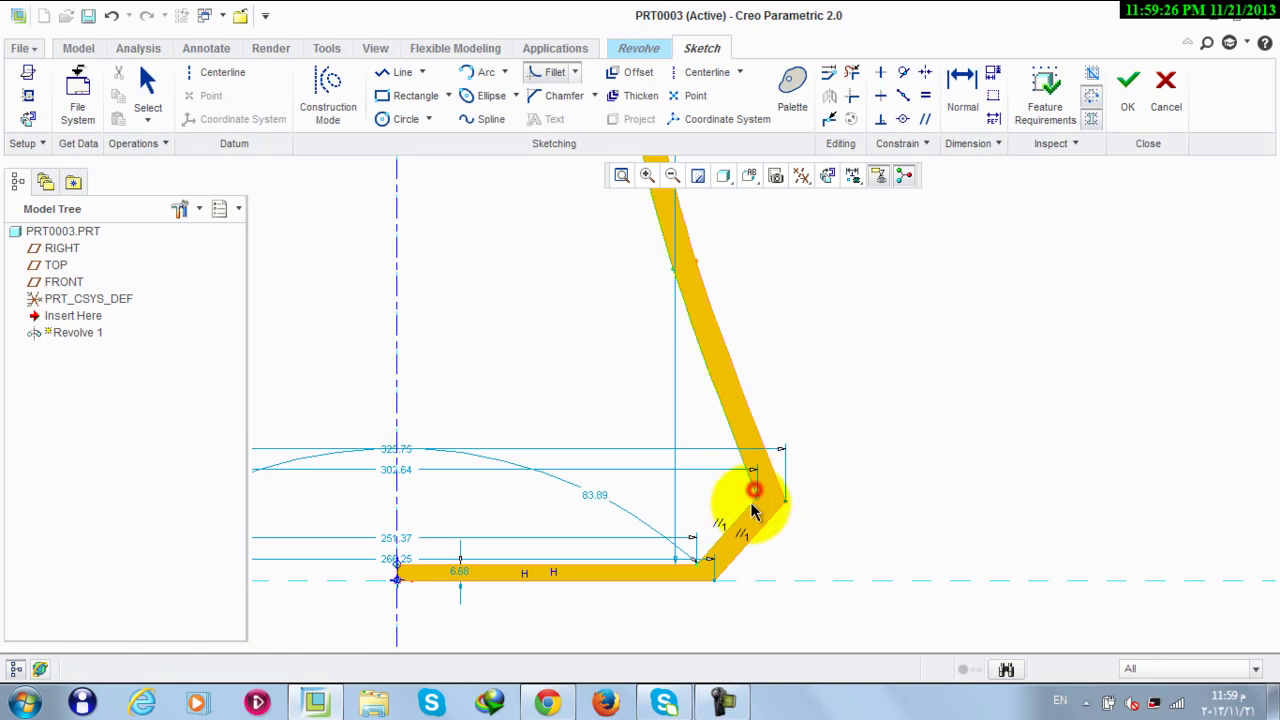
pyautogui.click(754, 505)
pyautogui.click(681, 563)
pyautogui.click(705, 592)
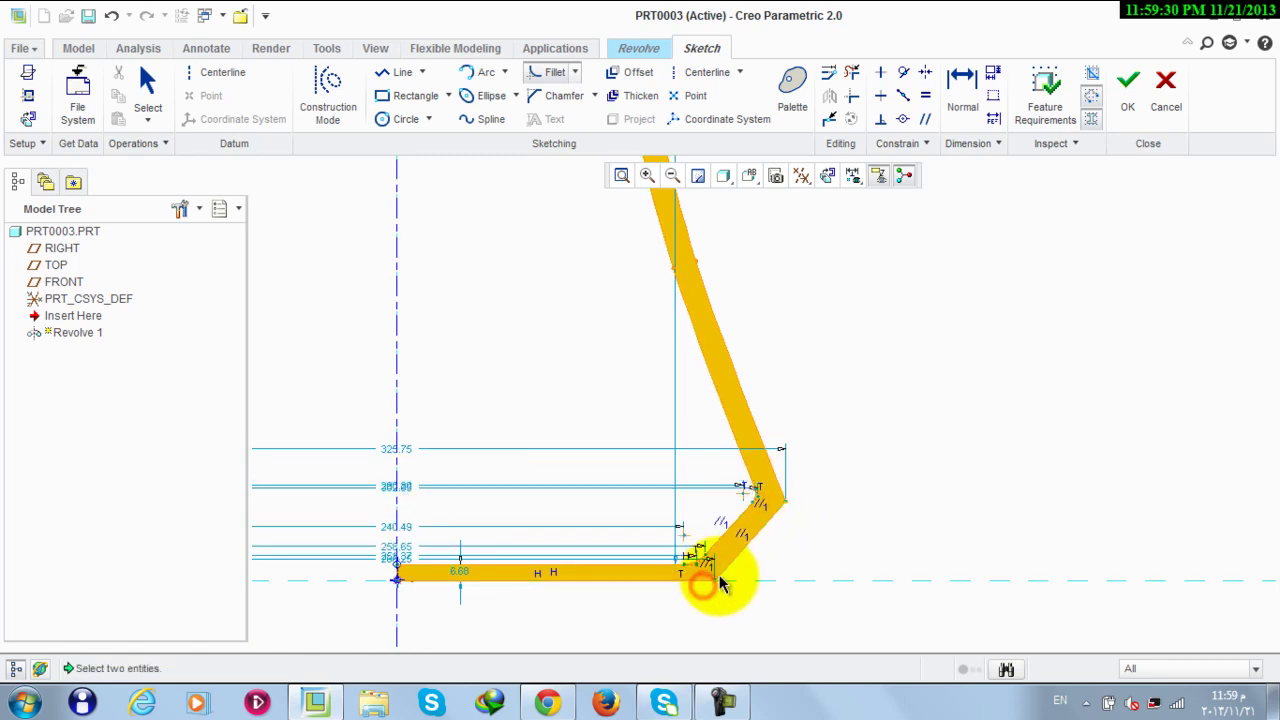
# Fillet the two outer corners near the base, at both ends of the outer slanted line.
pyautogui.click(780, 503)
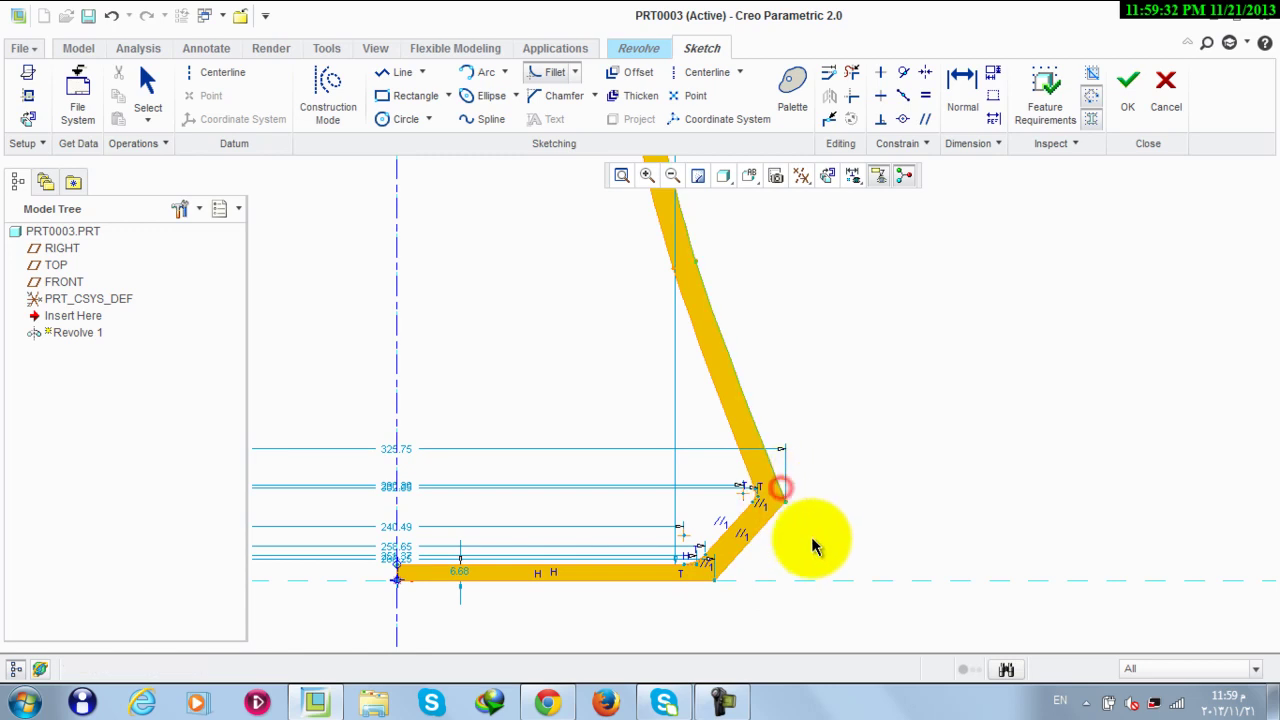
pyautogui.scroll(2, 785, 515)
pyautogui.click(783, 478)
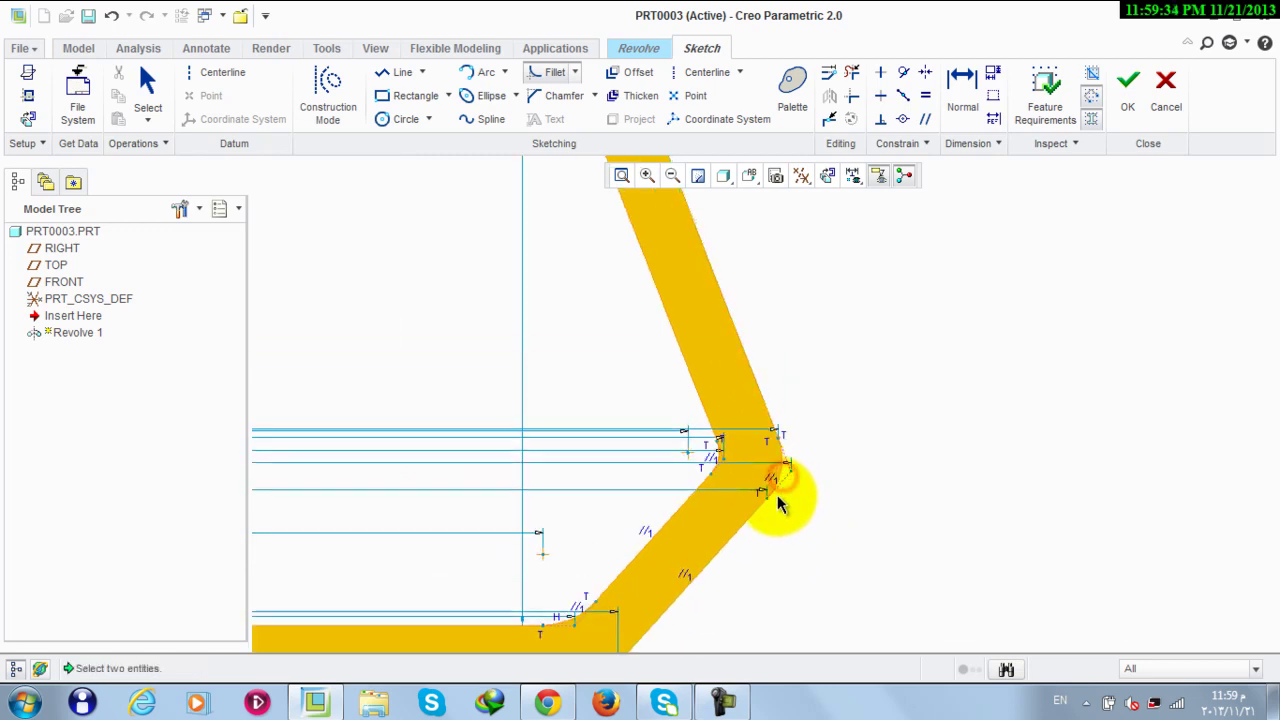
pyautogui.scroll(2, 788, 398)
pyautogui.scroll(-3, 700, 564)
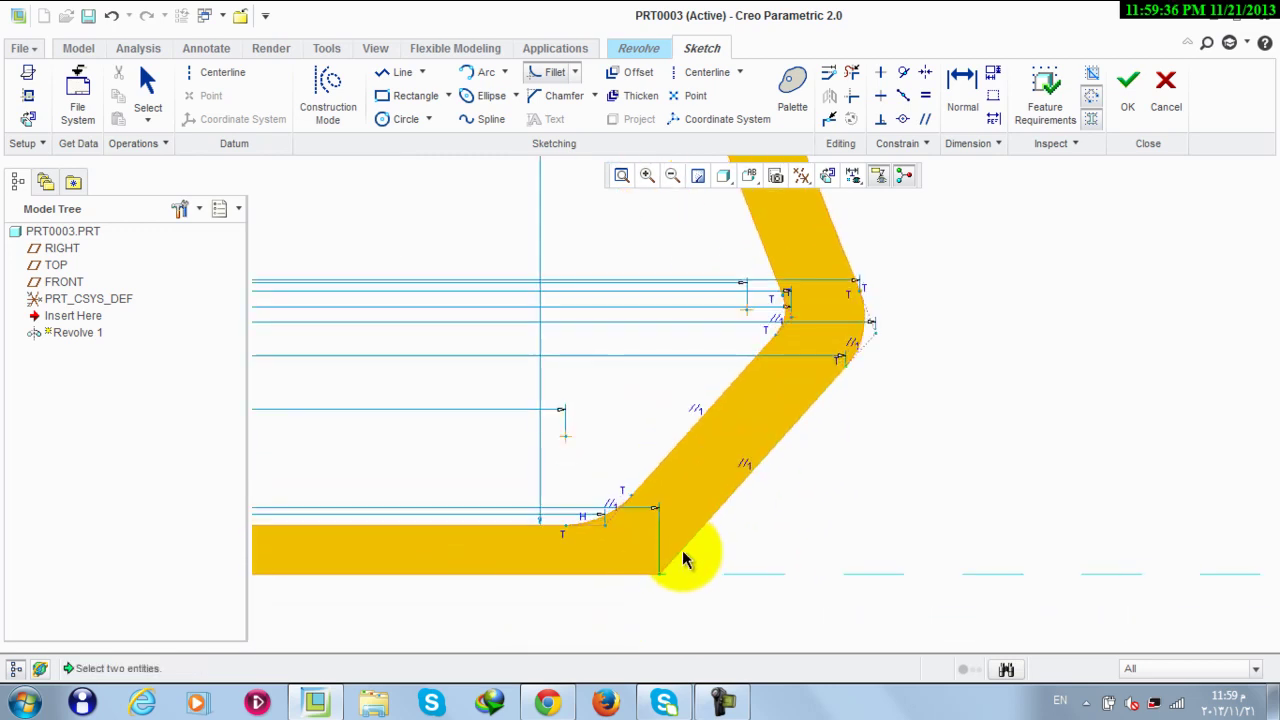
pyautogui.click(681, 551)
pyautogui.click(646, 580)
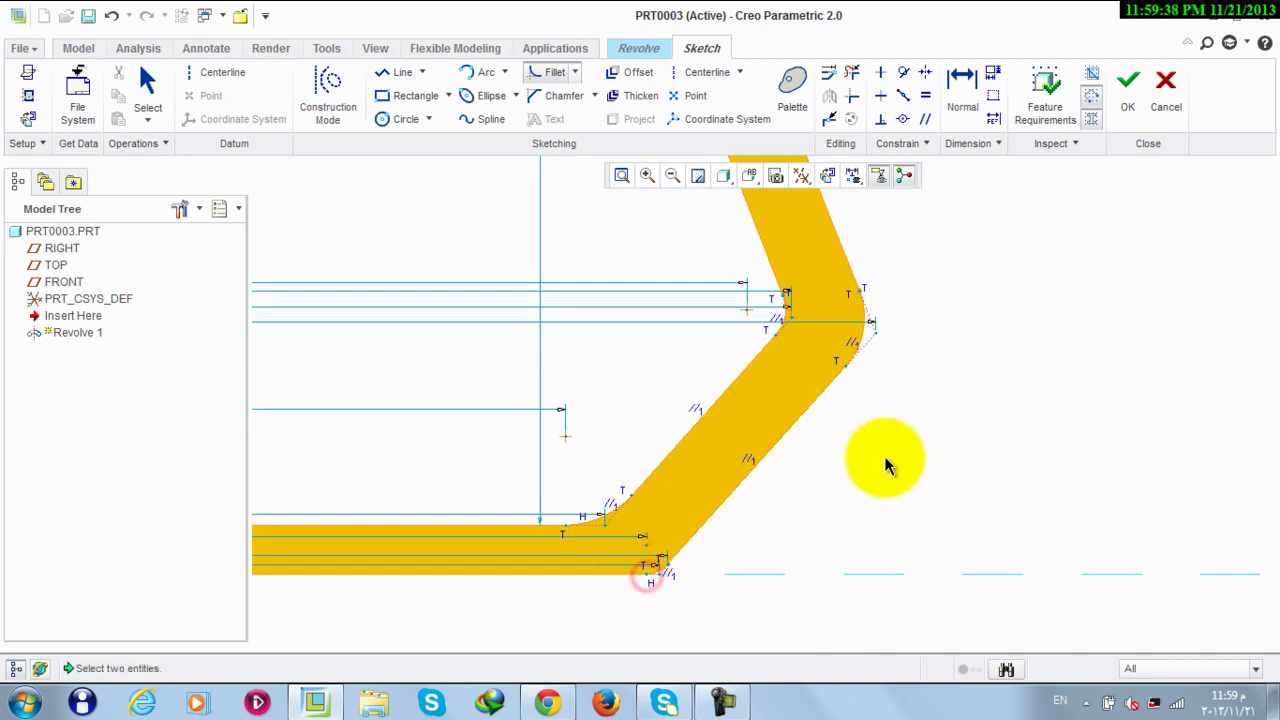
# Finish the profile sketch and return to the revolve definition with its 360° angle.
pyautogui.scroll(-5, 845, 503)
pyautogui.scroll(4, 873, 302)
pyautogui.click(1127, 88)
pyautogui.scroll(-3, 726, 449)
pyautogui.scroll(5, 743, 323)
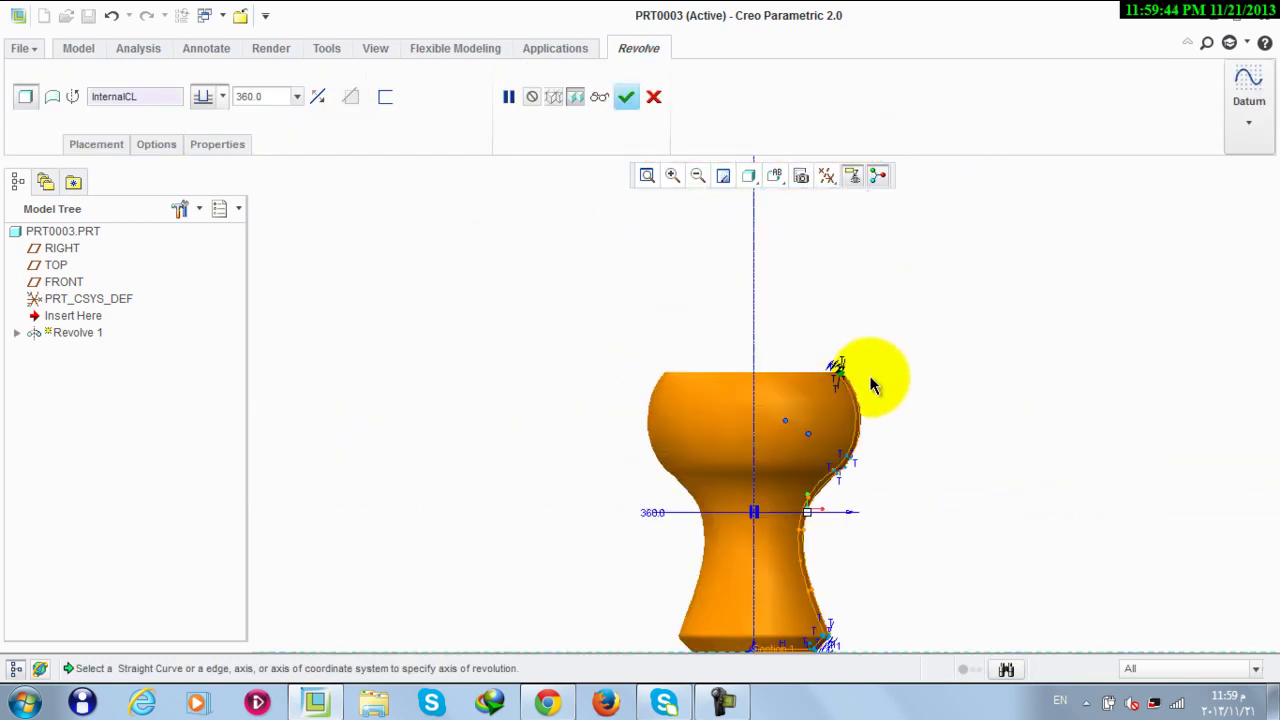
pyautogui.scroll(-2, 920, 380)
pyautogui.scroll(3, 902, 395)
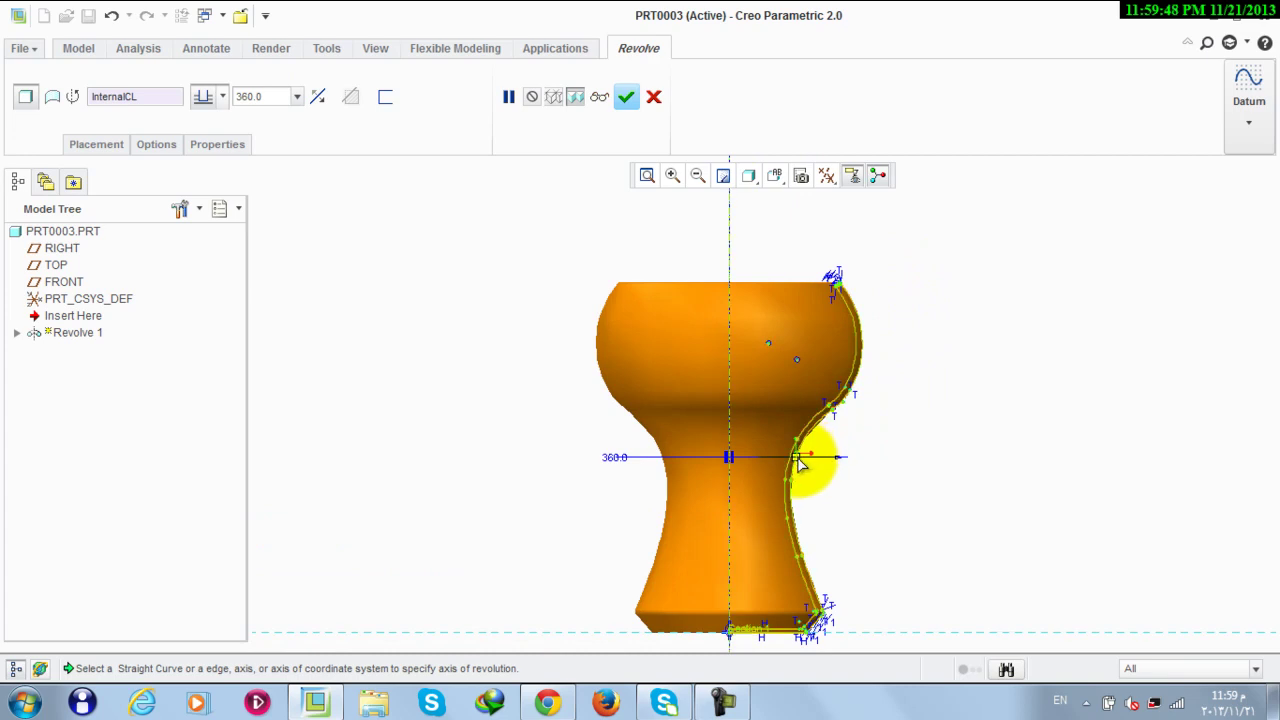
pyautogui.scroll(1, 808, 449)
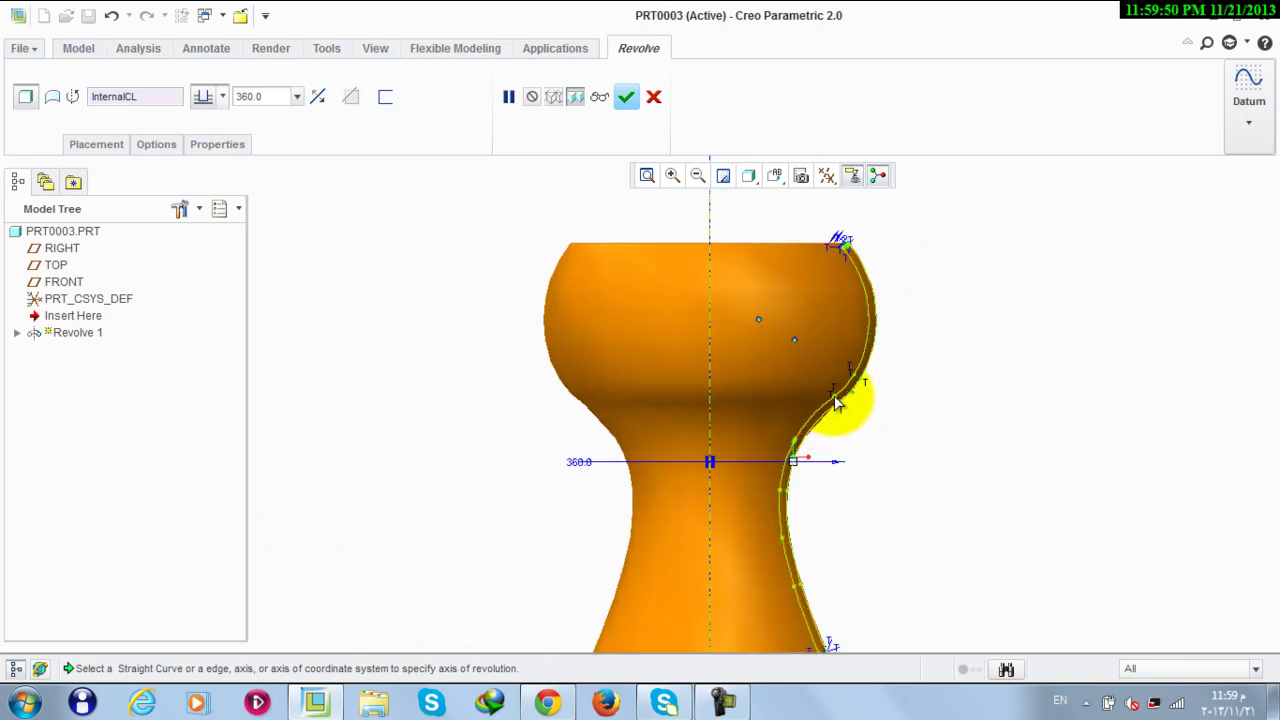
# Reshape the inner profile curve below the bowl by moving the curve at the neck.
pyautogui.click(826, 427)
pyautogui.moveTo(803, 414)
pyautogui.mouseDown()
pyautogui.moveTo(806, 353)
pyautogui.moveTo(806, 424)
pyautogui.mouseUp()
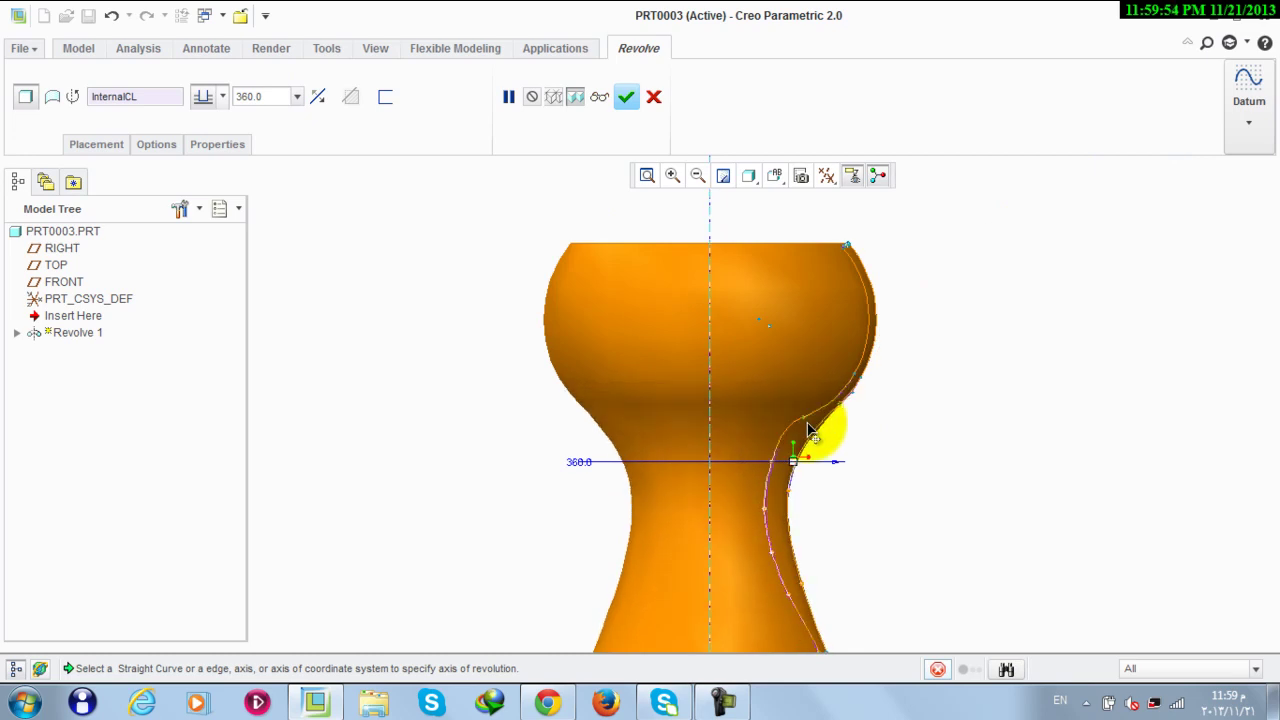
pyautogui.click(822, 444)
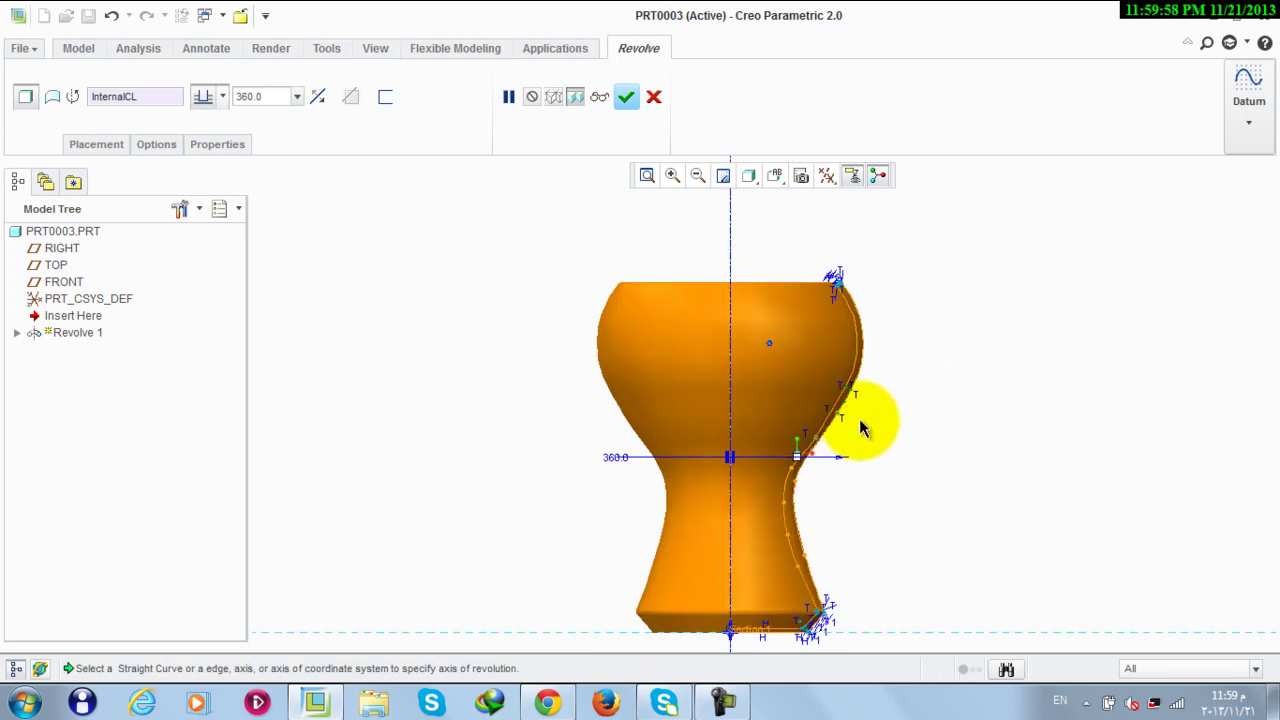
# Complete the revolve feature at 360° and view the solid vase at an angle.
pyautogui.scroll(3, 891, 408)
pyautogui.moveTo(892, 409)
pyautogui.mouseDown(button='middle')
pyautogui.moveTo(903, 449)
pyautogui.moveTo(903, 425)
pyautogui.mouseUp(button='middle')
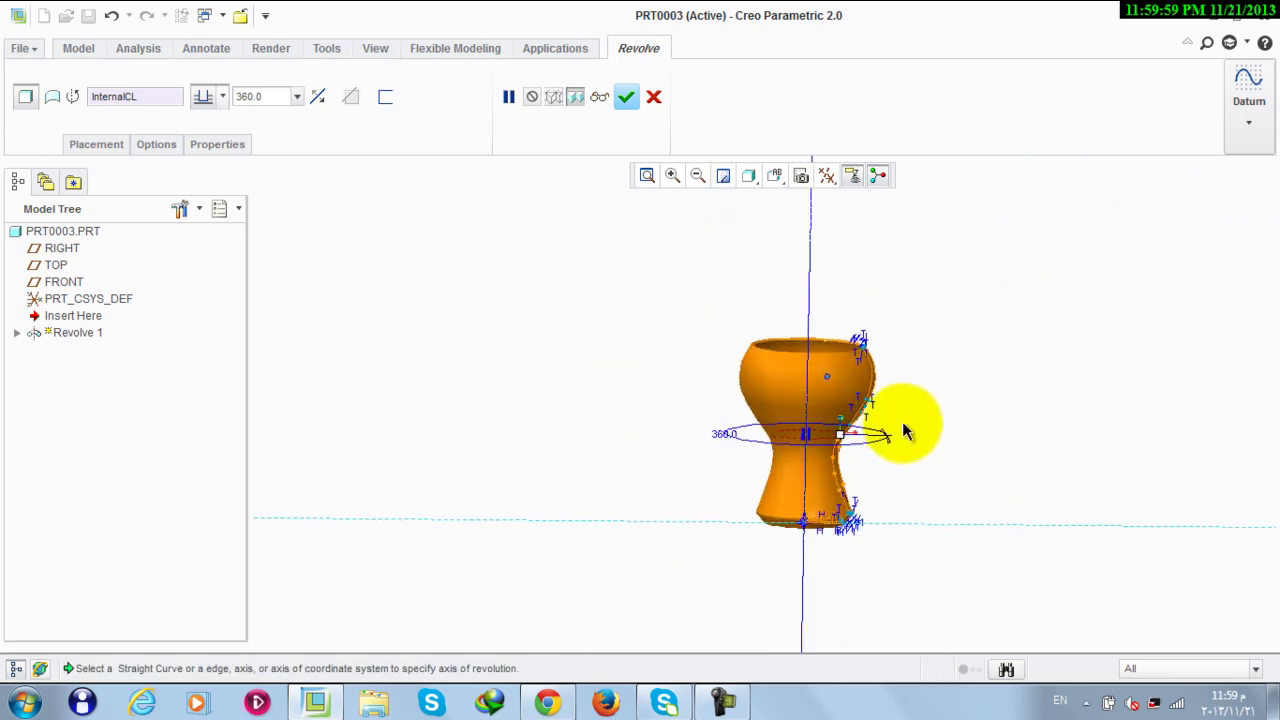
pyautogui.click(624, 100)
pyautogui.moveTo(613, 352); pyautogui.dragTo(712, 280, button='middle')
# Show the datum planes and begin a sketch on the RIGHT plane, viewed square to the screen.
pyautogui.click(829, 176)
pyautogui.click(843, 207)
pyautogui.click(652, 266)
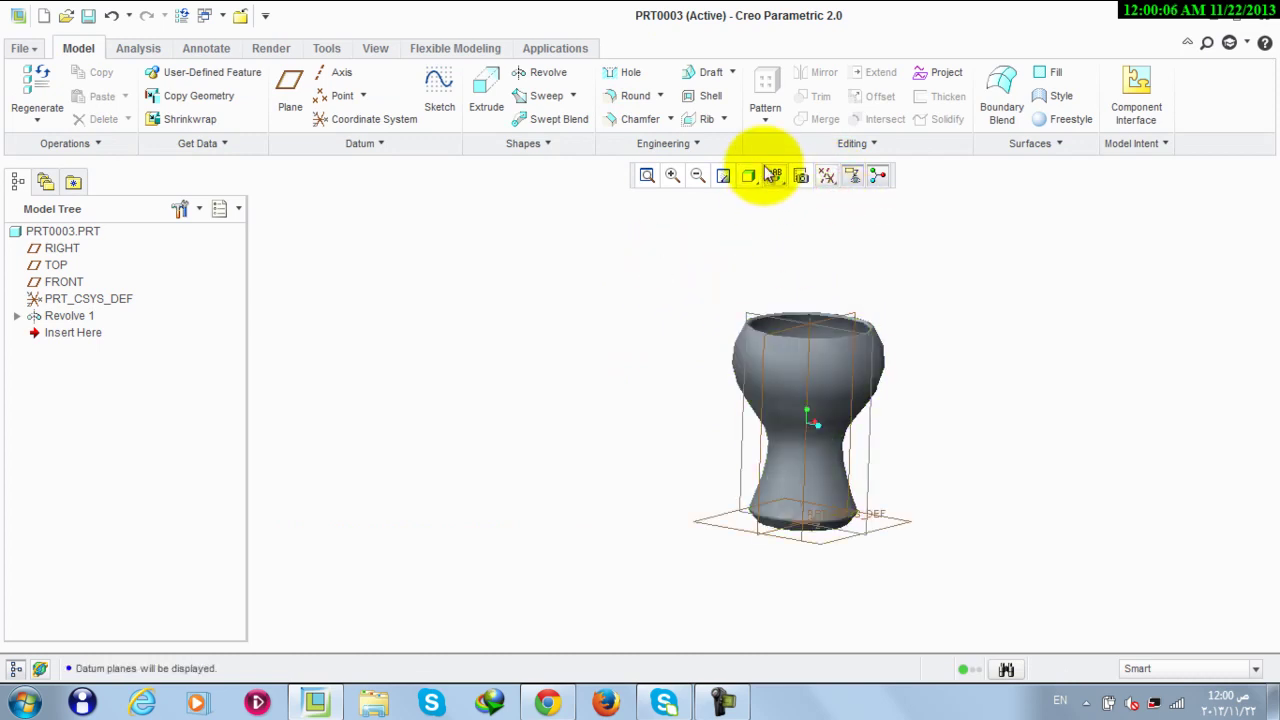
pyautogui.click(840, 326)
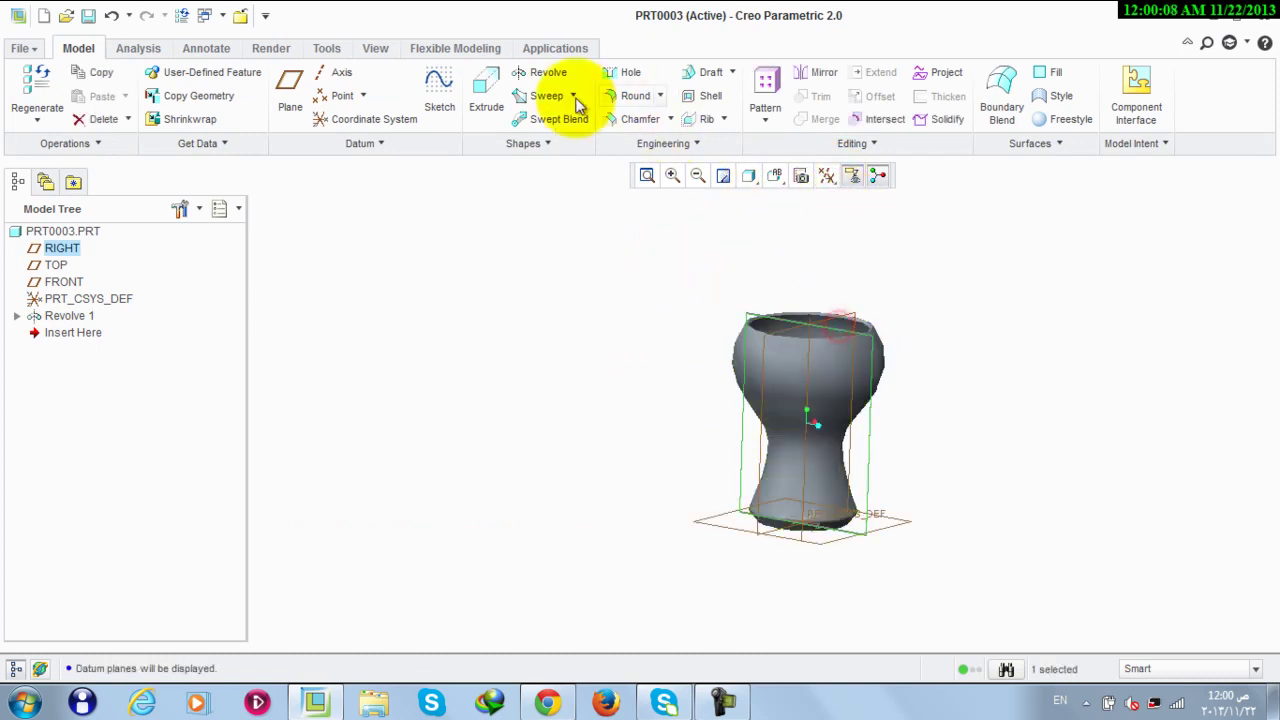
pyautogui.click(444, 90)
pyautogui.click(826, 184)
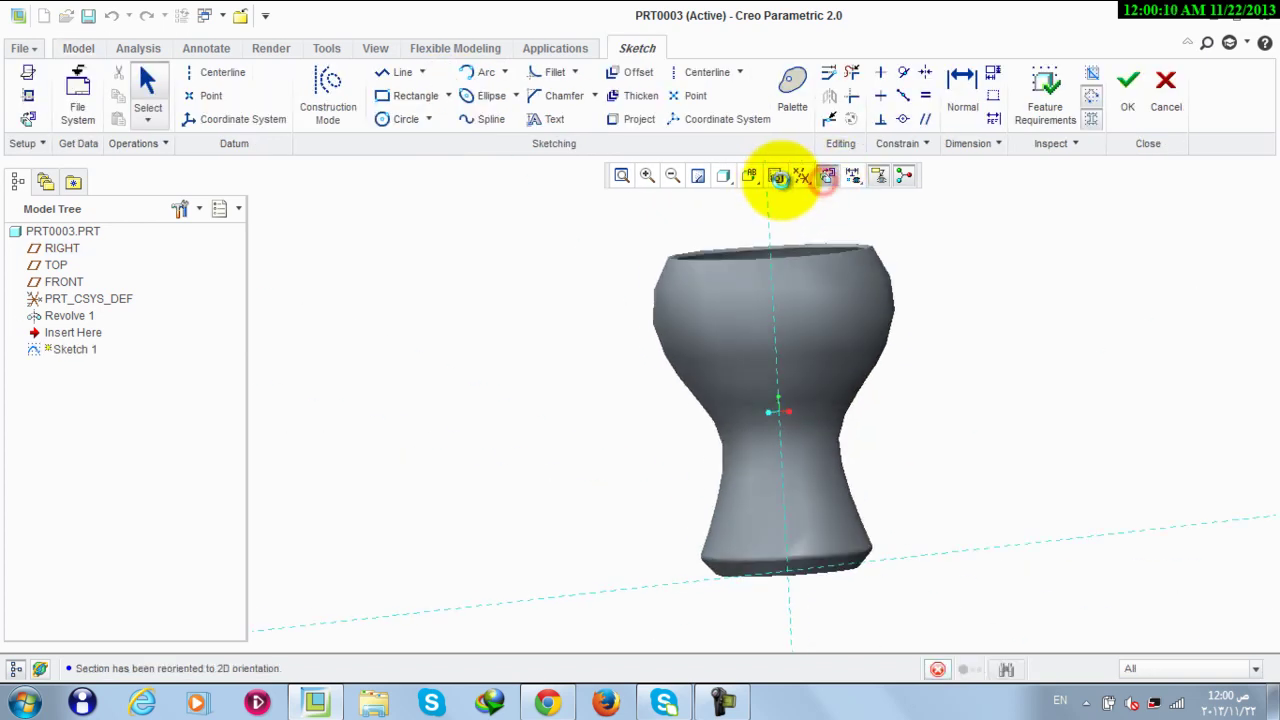
# Sketch a diagonal line at about 56° from the base reference beside the foot to just above the opposite rim, and finish the sketch.
pyautogui.click(405, 73)
pyautogui.scroll(3, 666, 588)
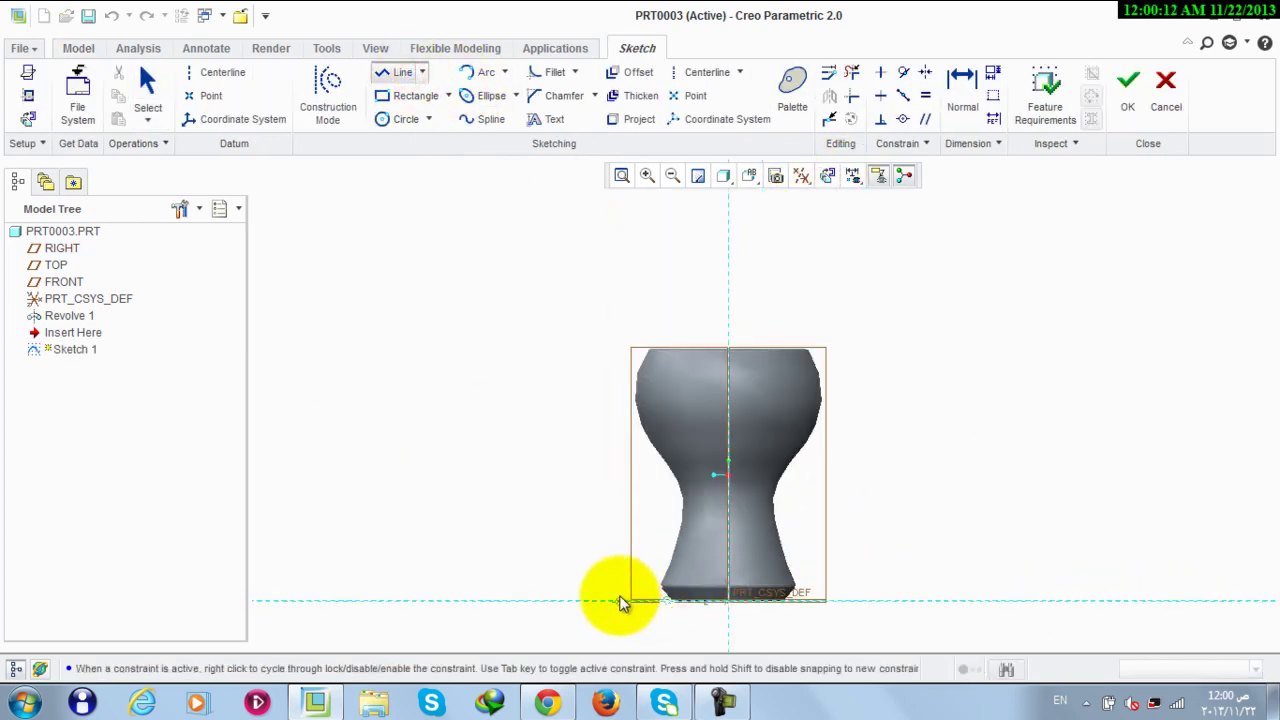
pyautogui.click(617, 604)
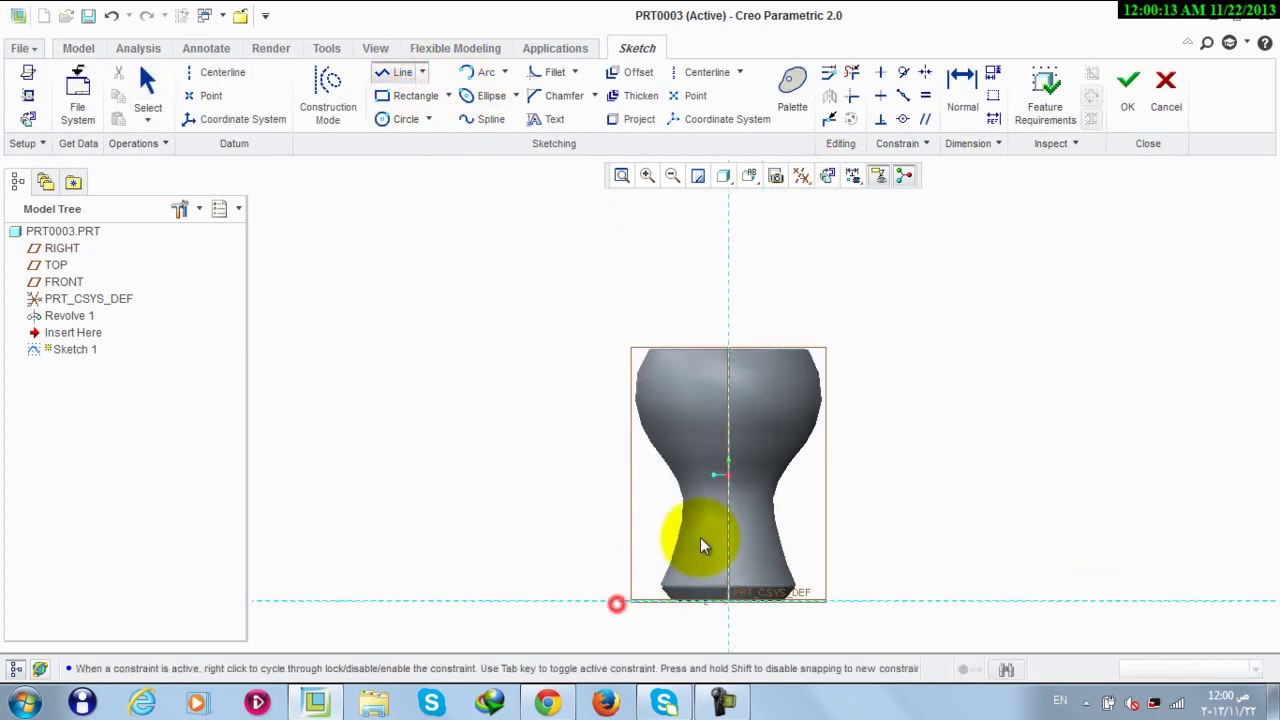
pyautogui.middleClick(841, 340)
pyautogui.click(643, 600)
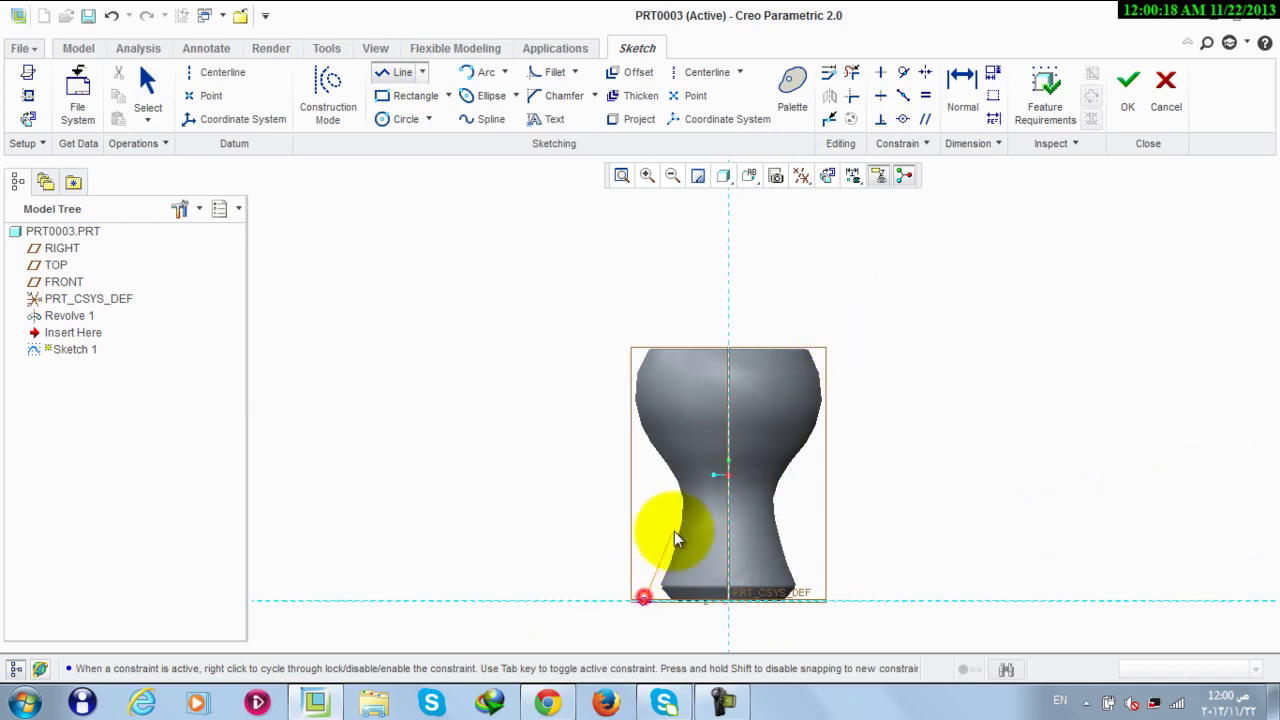
pyautogui.click(824, 338)
pyautogui.middleClick(911, 300)
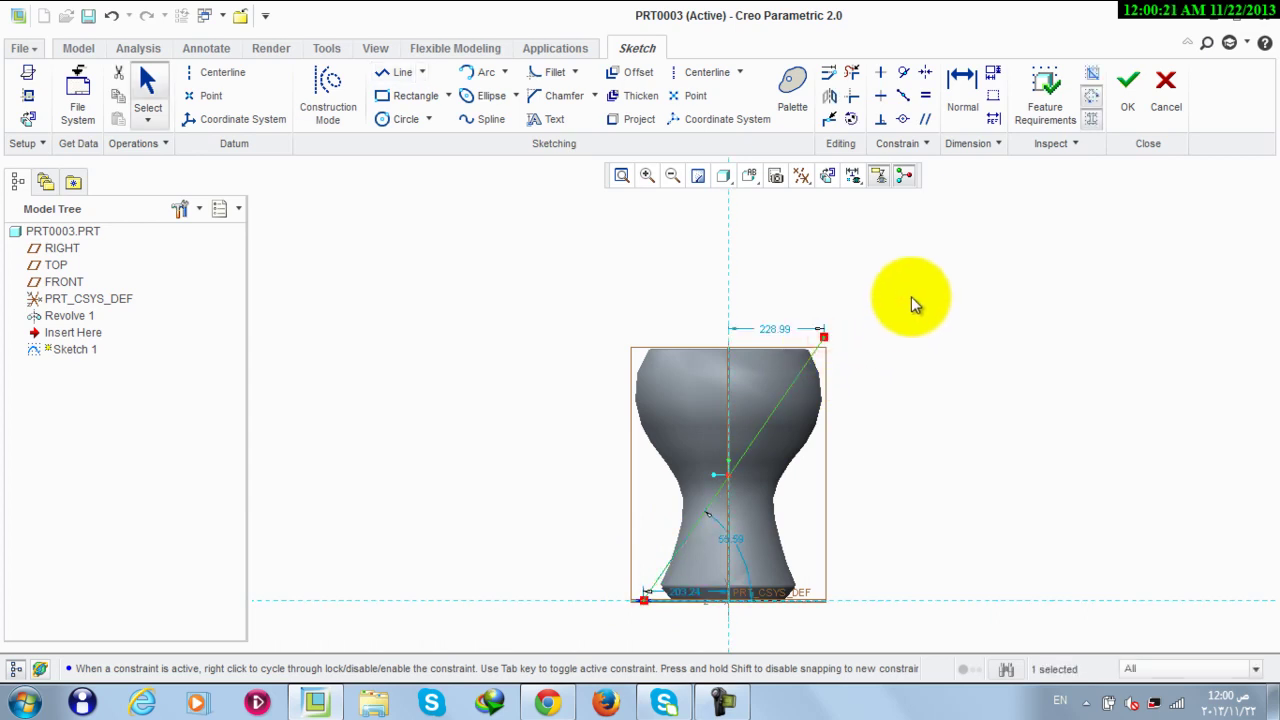
pyautogui.click(1125, 100)
# Project the diagonal line sketch onto the vase's outer surfaces, using Along direction.
pyautogui.click(940, 72)
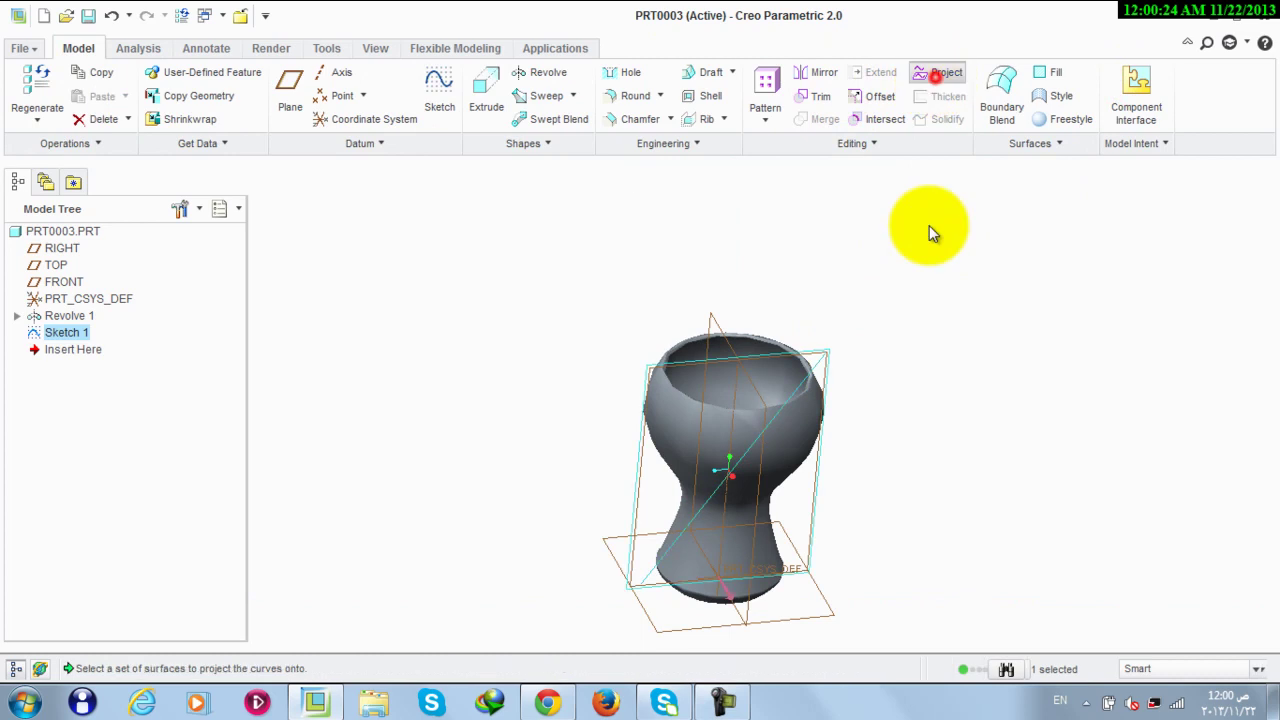
pyautogui.click(786, 446)
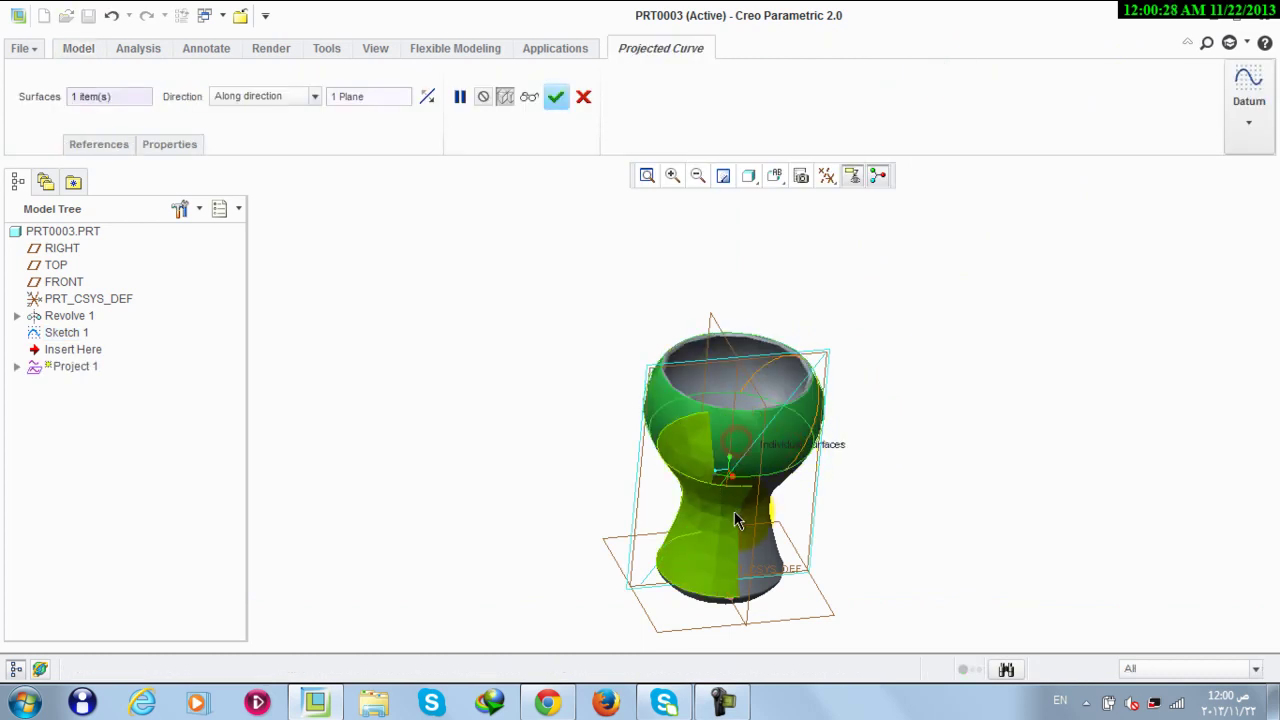
pyautogui.moveTo(971, 407); pyautogui.dragTo(856, 405, button='middle')
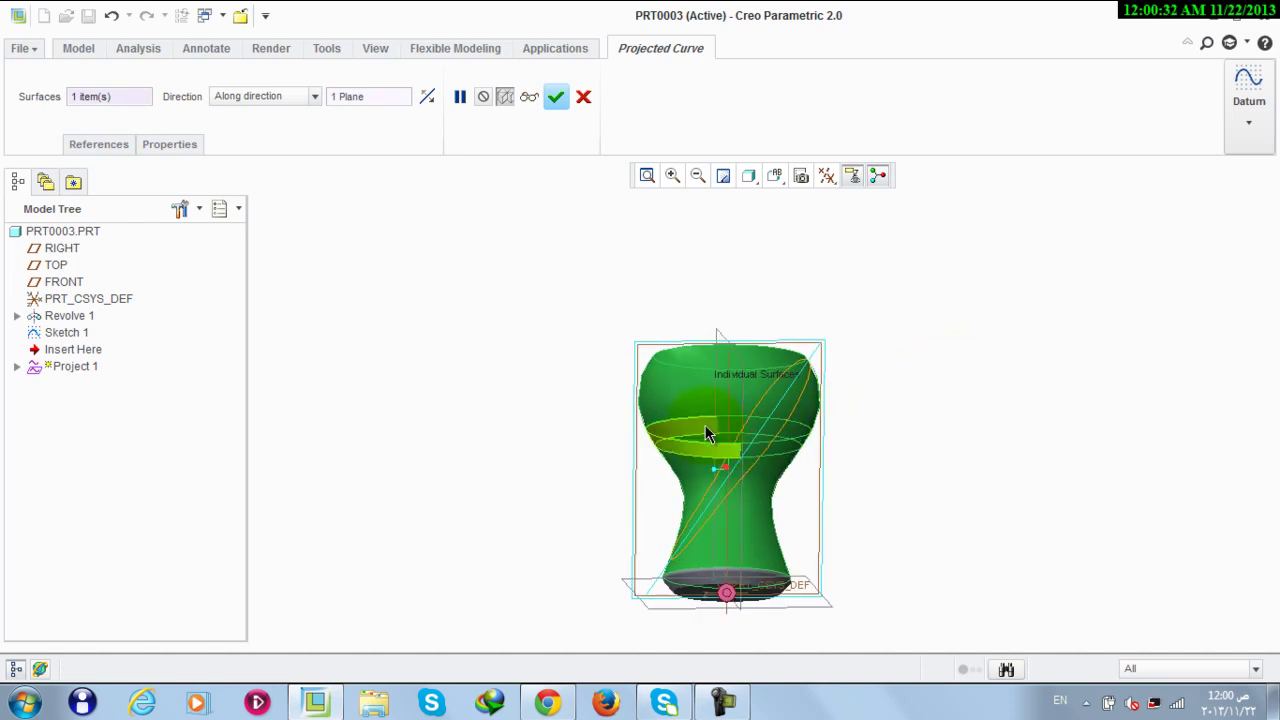
pyautogui.moveTo(1000, 322); pyautogui.dragTo(1021, 343, button='middle')
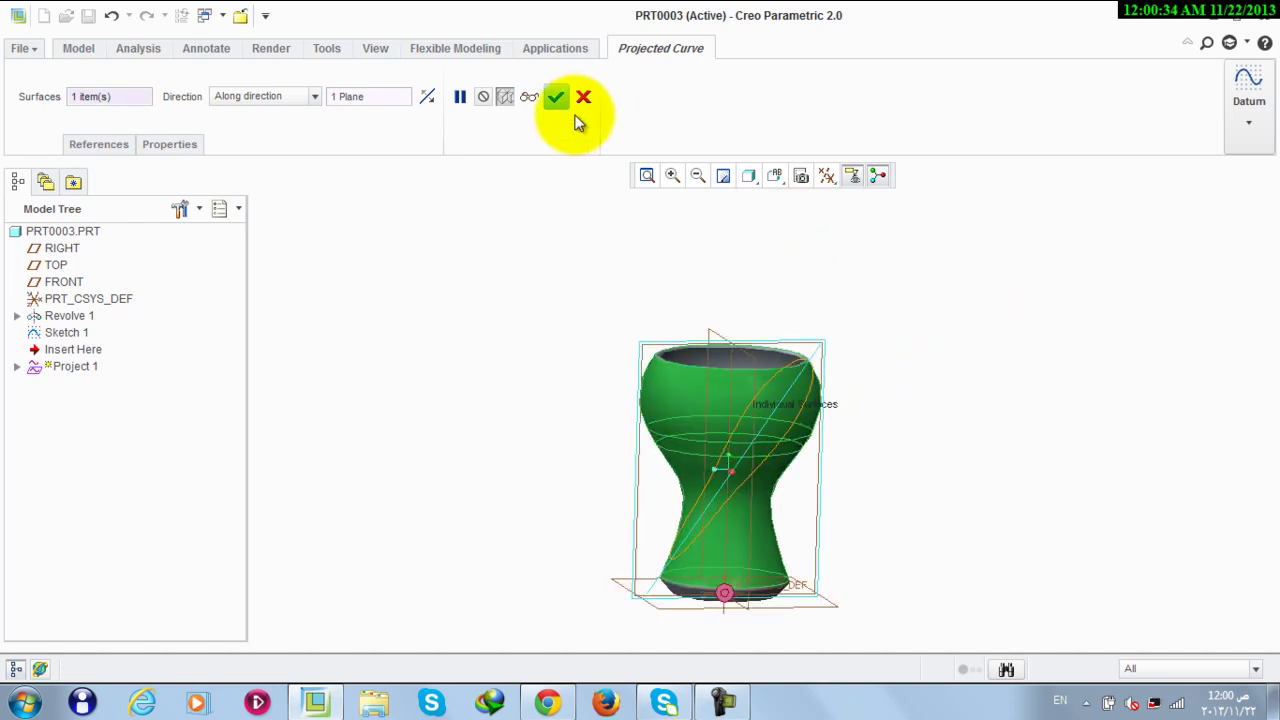
pyautogui.click(561, 104)
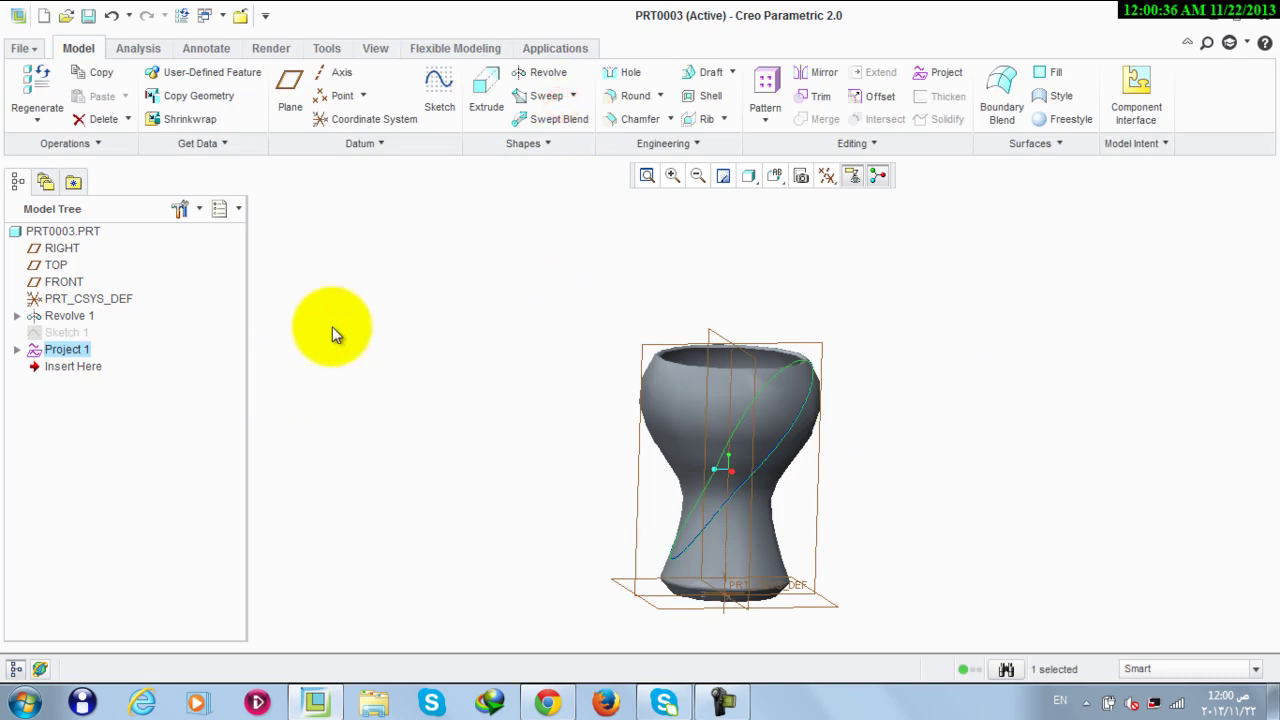
# Start a sweep along the projected curve and sketch a small circle centred on the trajectory's start point as its section.
pyautogui.click(543, 96)
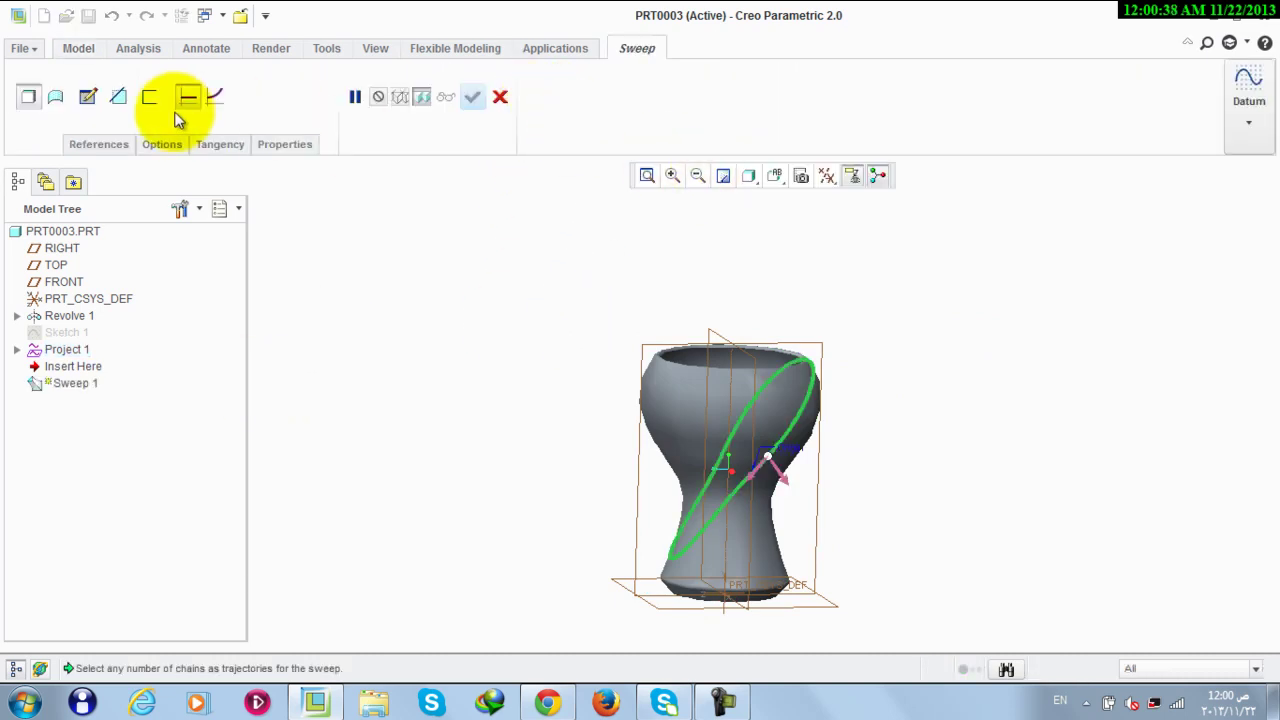
pyautogui.click(88, 96)
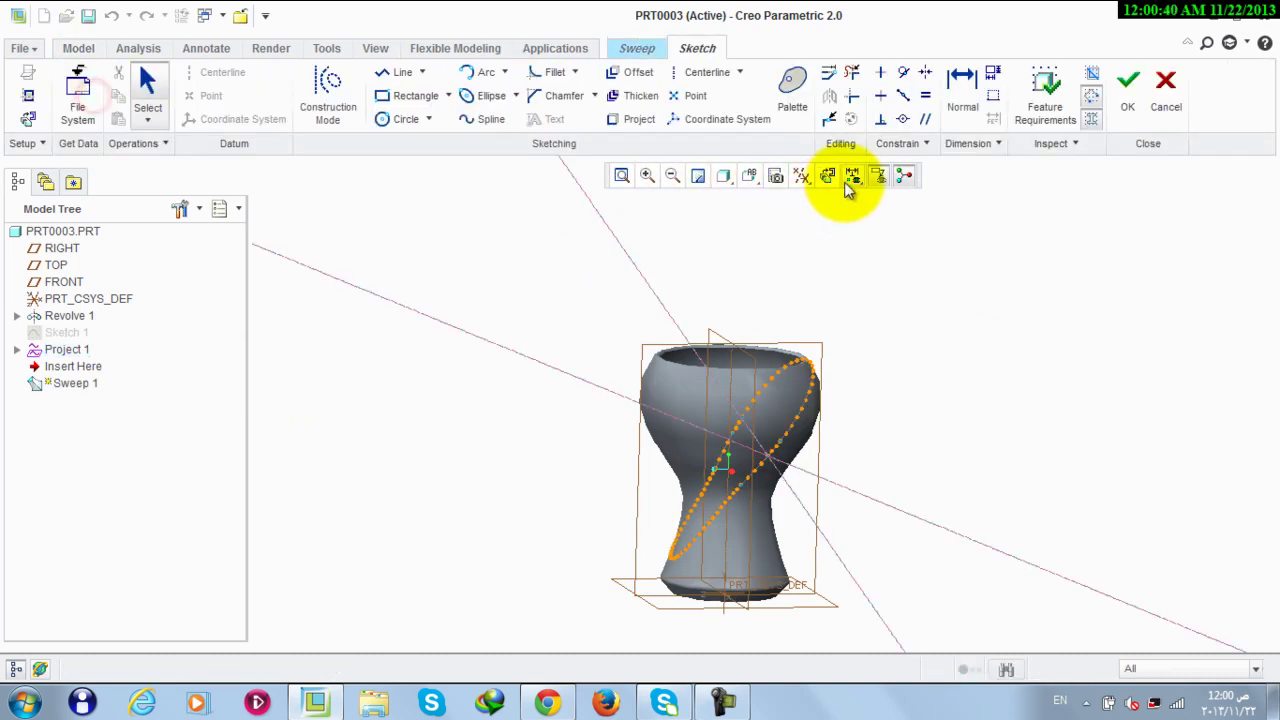
pyautogui.click(828, 180)
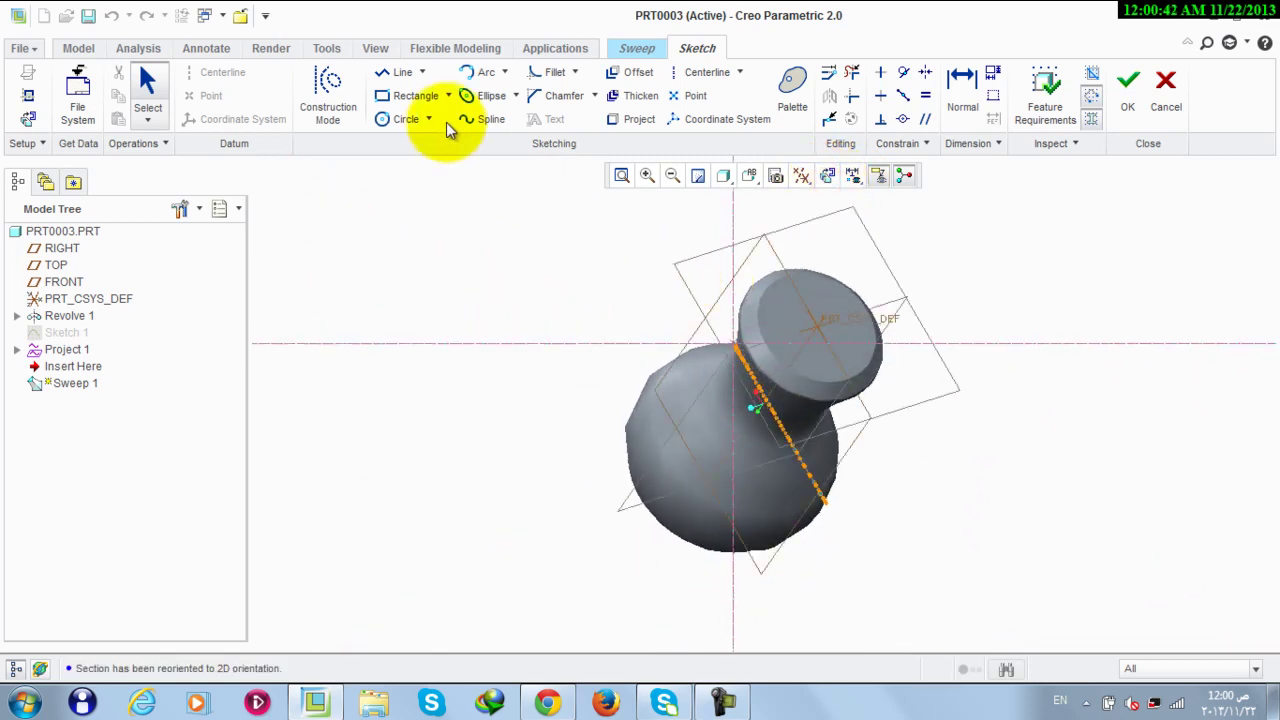
pyautogui.click(406, 119)
pyautogui.scroll(-5, 730, 340)
pyautogui.click(723, 177)
pyautogui.click(752, 308)
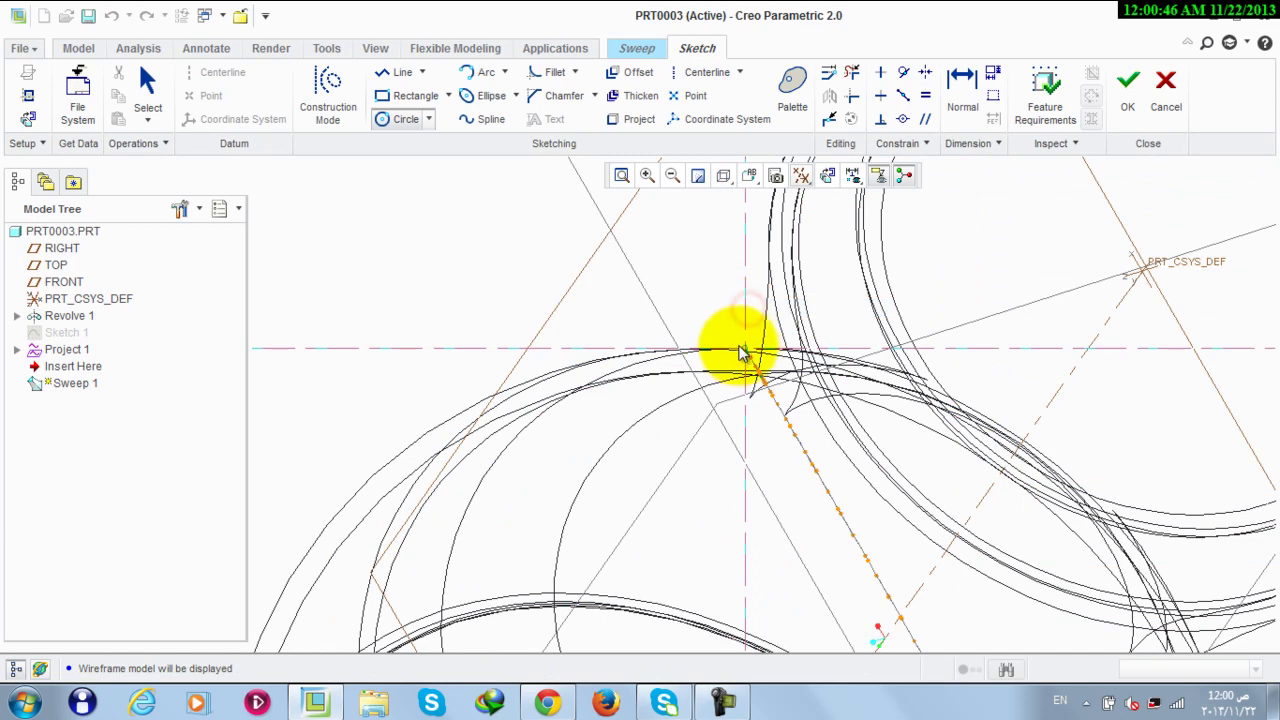
pyautogui.scroll(-2, 750, 360)
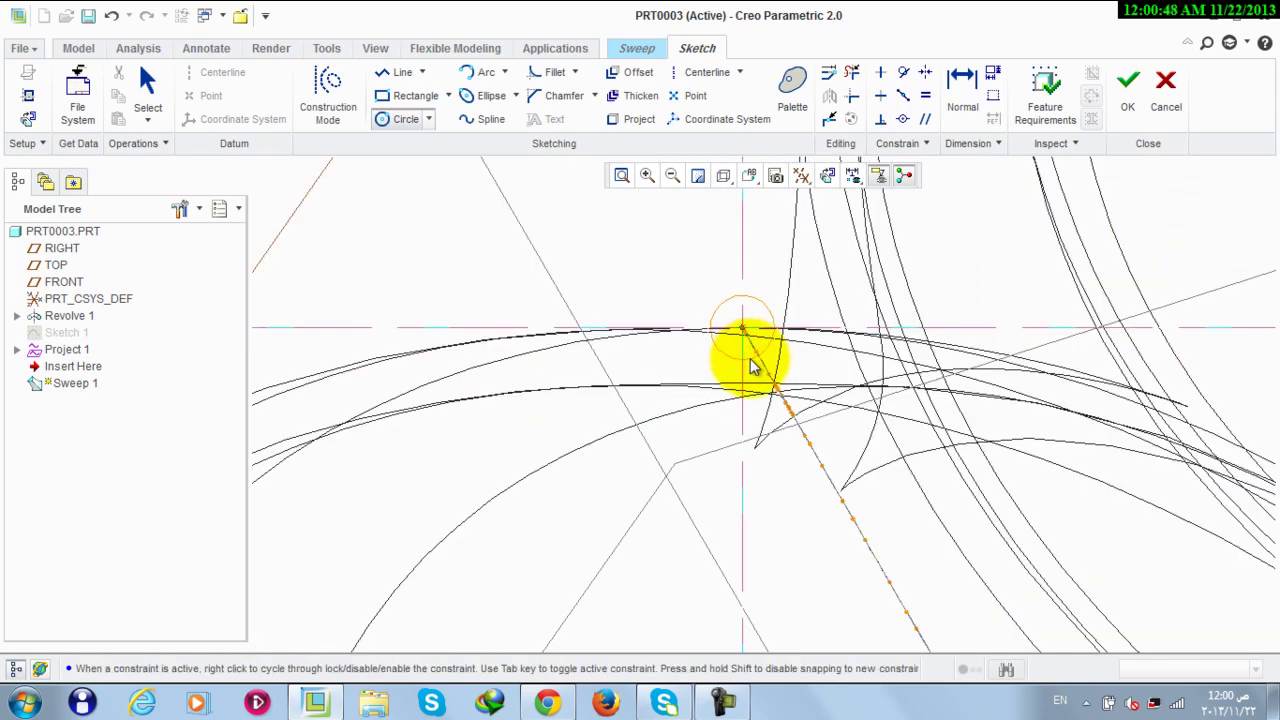
pyautogui.click(1128, 86)
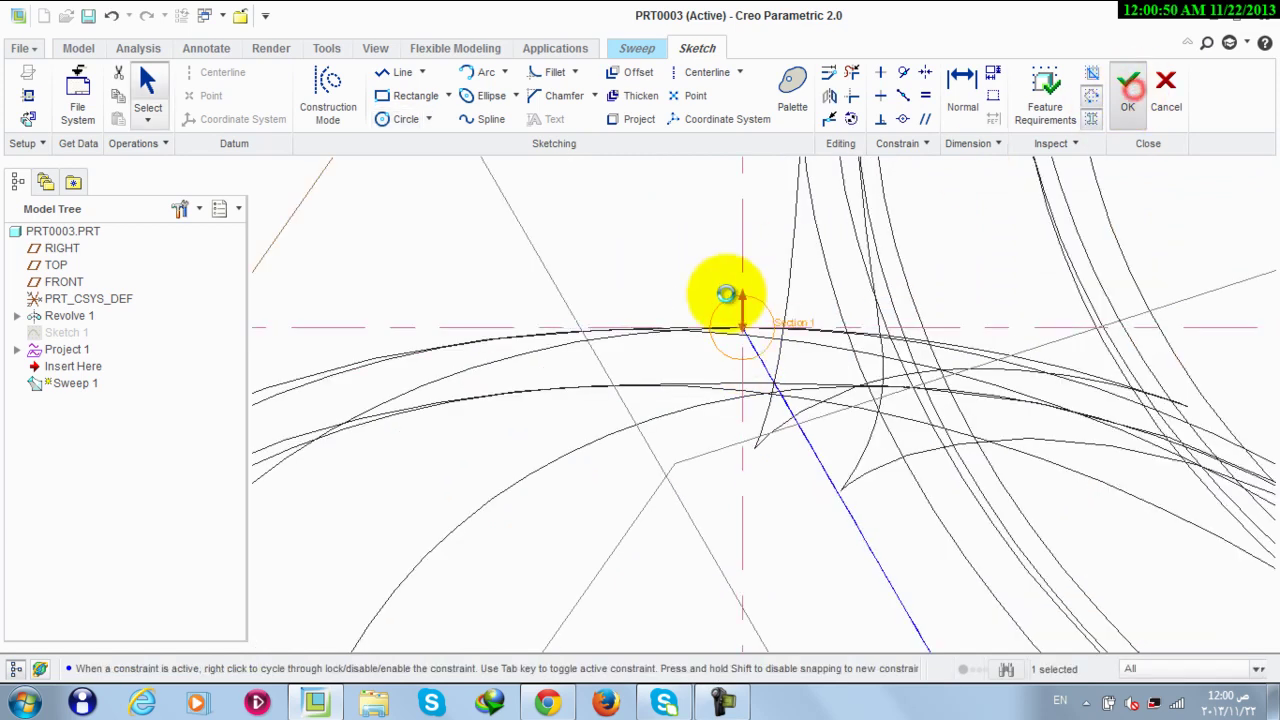
# Display the model shaded with edges and complete the sweep as a material-removing cut along the vase's outer surface.
pyautogui.click(749, 177)
pyautogui.click(775, 206)
pyautogui.moveTo(663, 294)
pyautogui.mouseDown(button='middle')
pyautogui.moveTo(567, 300)
pyautogui.moveTo(606, 293)
pyautogui.mouseUp(button='middle')
pyautogui.moveTo(670, 232); pyautogui.dragTo(853, 172, button='middle')
pyautogui.hotkey('ctrl', 'd')
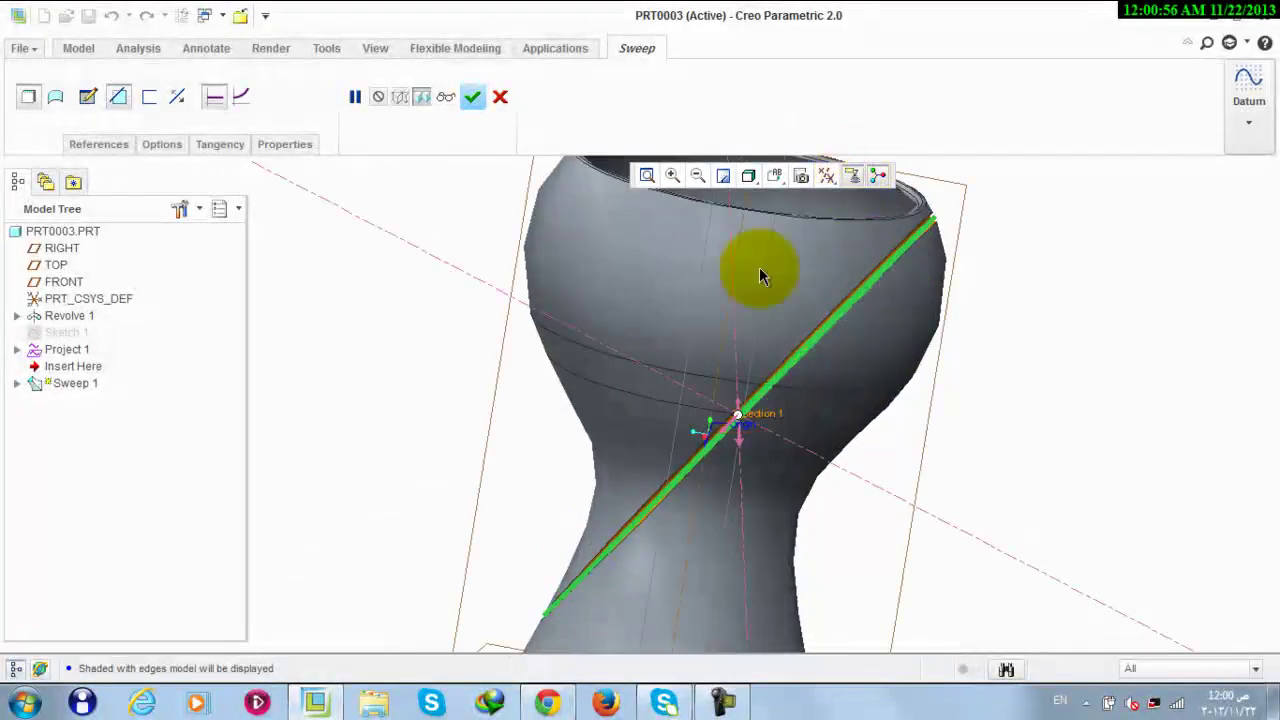
pyautogui.click(473, 97)
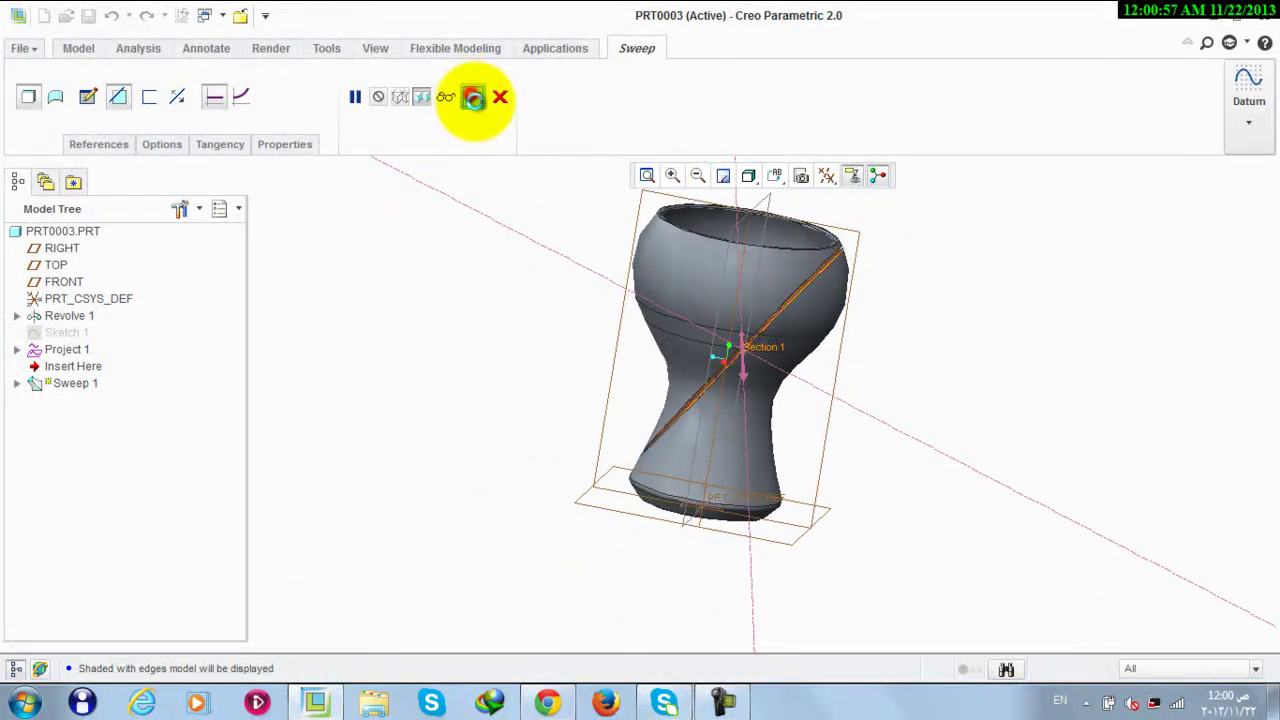
pyautogui.click(540, 322)
pyautogui.scroll(2, 540, 350)
# Pattern the swept cut around the vase's central axis with 10 members spread over 360°.
pyautogui.click(88, 369)
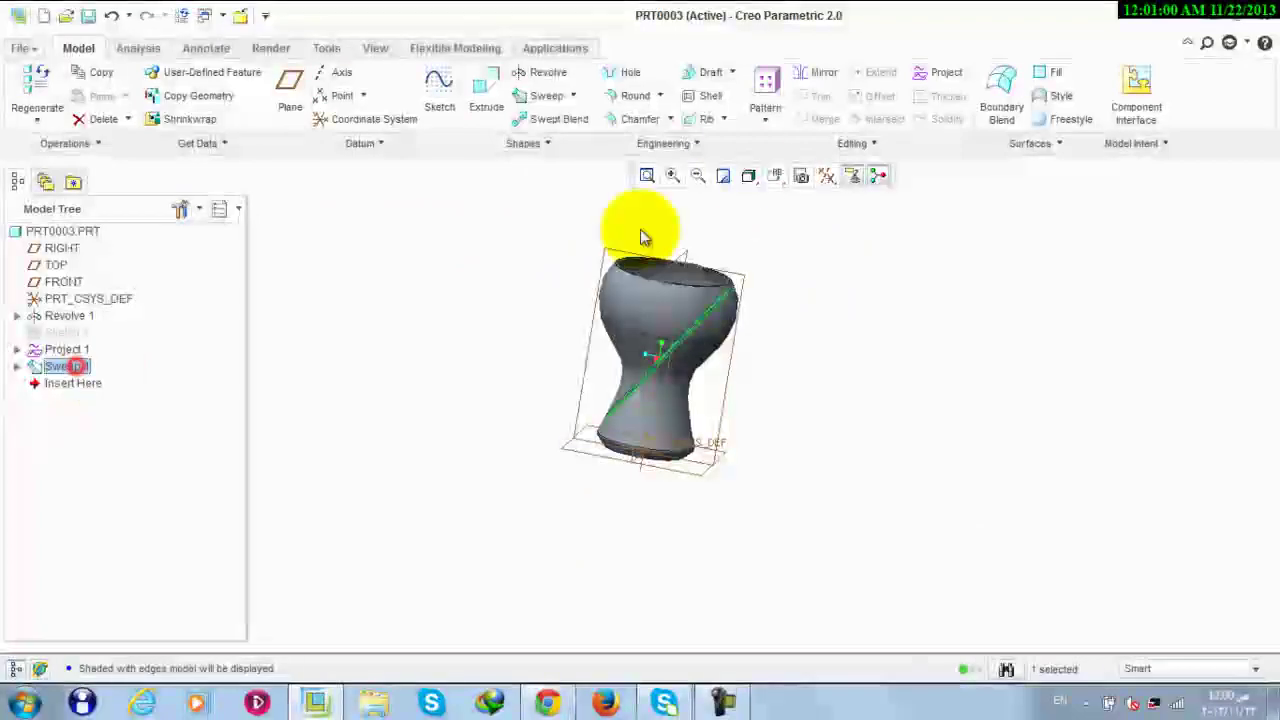
pyautogui.click(765, 88)
pyautogui.click(69, 97)
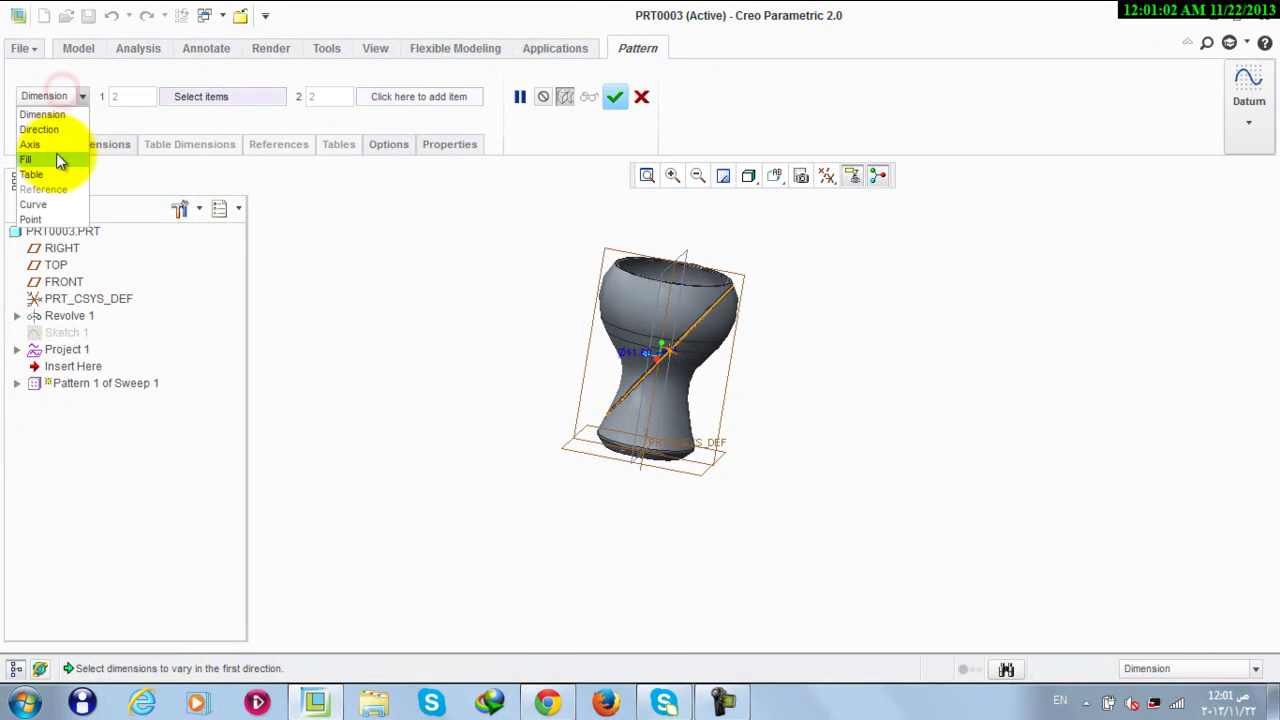
pyautogui.click(57, 147)
pyautogui.scroll(3, 586, 229)
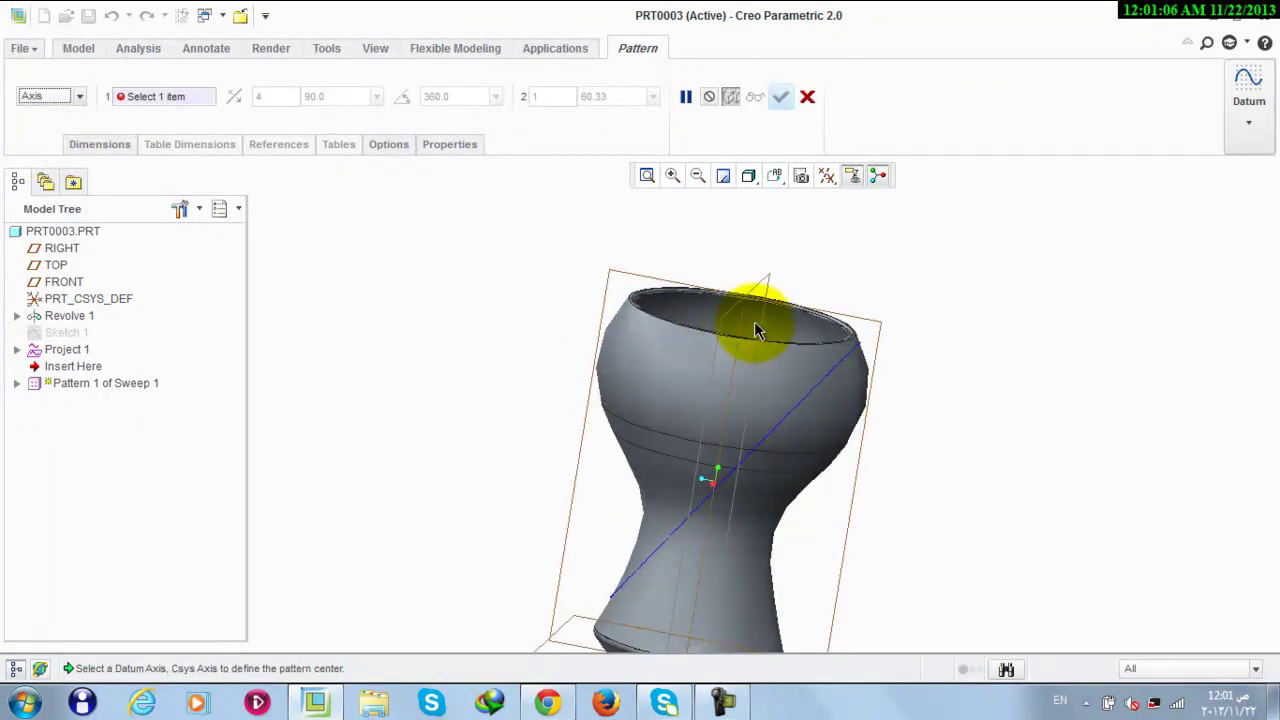
pyautogui.click(742, 330)
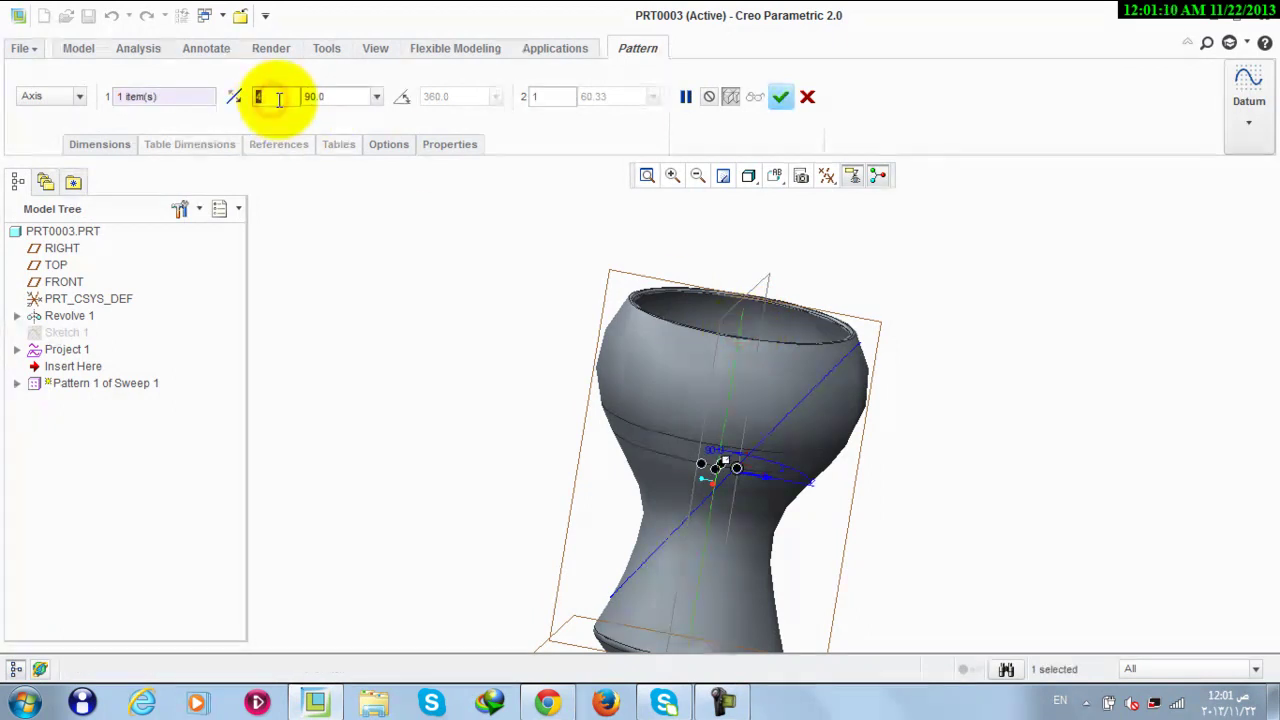
pyautogui.click(401, 96)
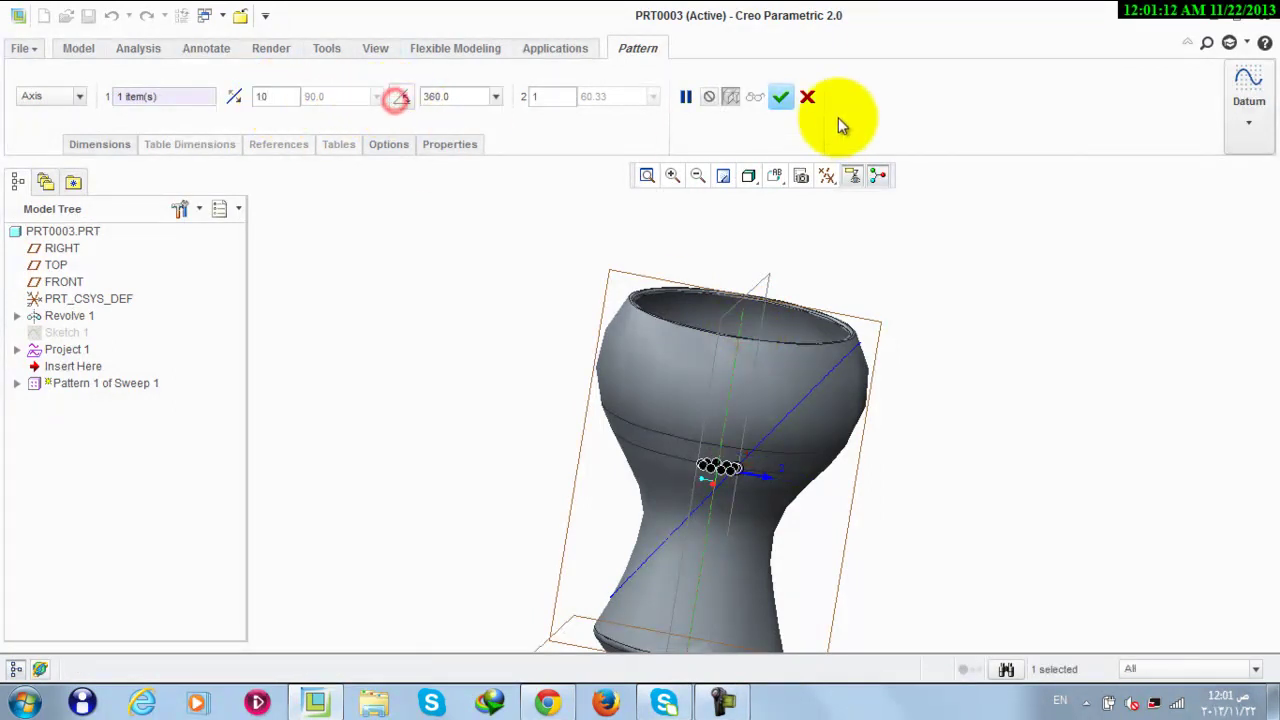
pyautogui.click(780, 96)
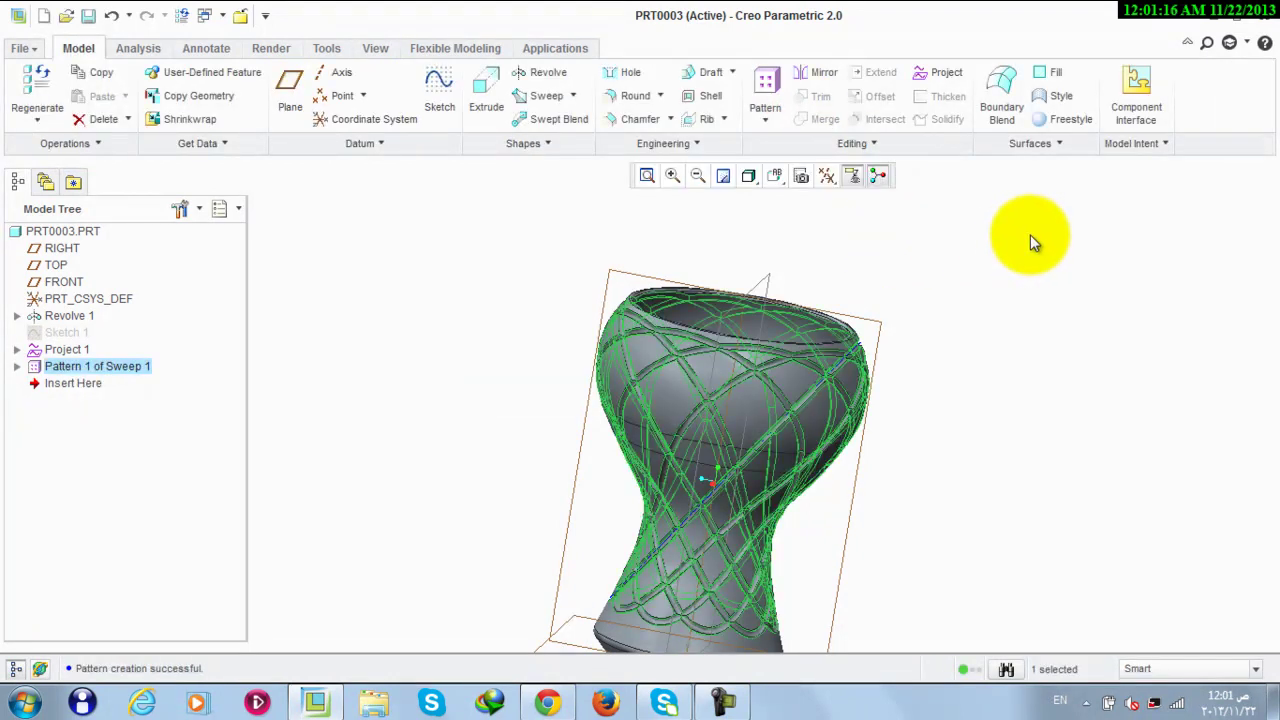
# Redefine the sweep pattern with a larger number of members around the axis for a denser lattice.
pyautogui.click(1031, 282)
pyautogui.moveTo(1031, 282); pyautogui.dragTo(854, 300, button='middle')
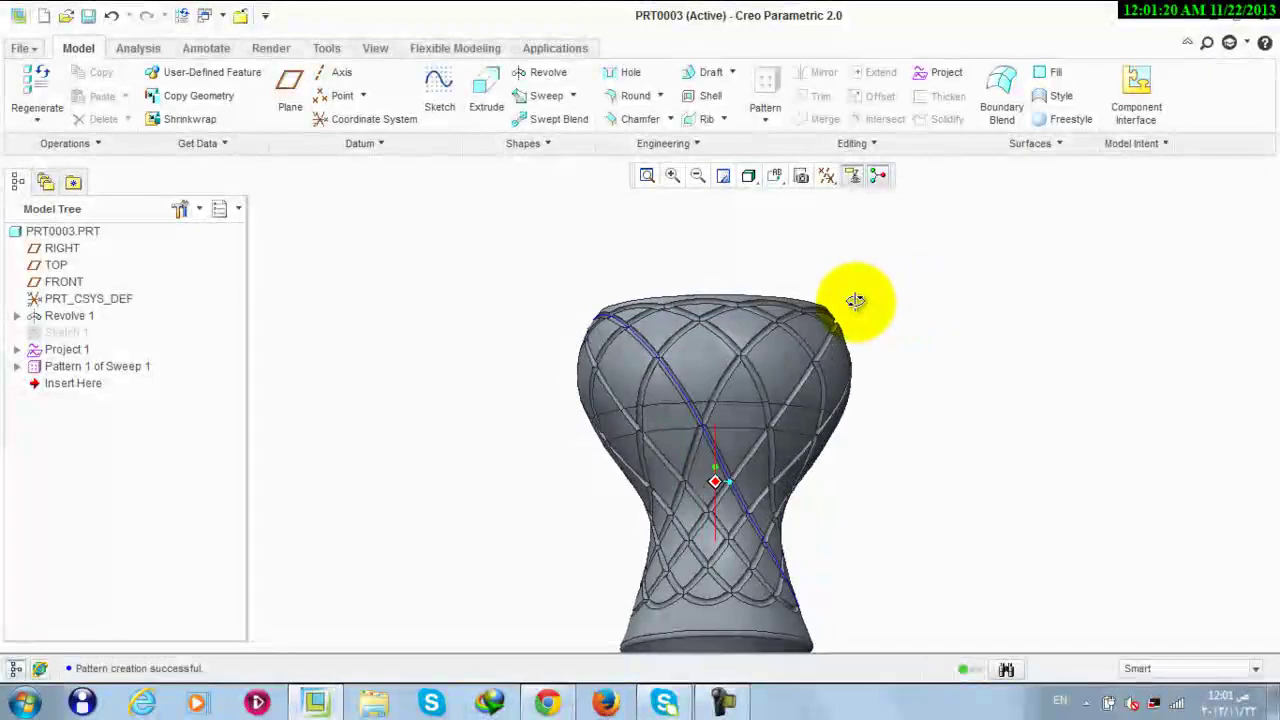
pyautogui.rightClick(88, 372)
pyautogui.click(135, 505)
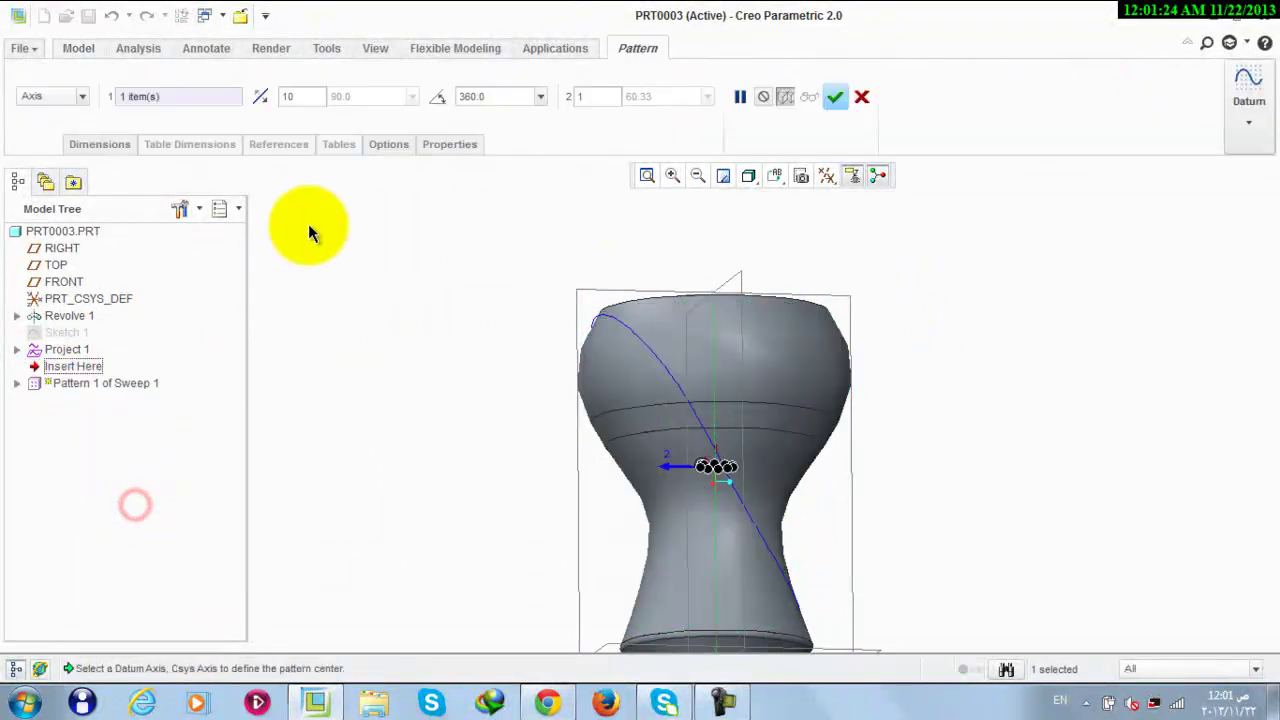
pyautogui.doubleClick(318, 97)
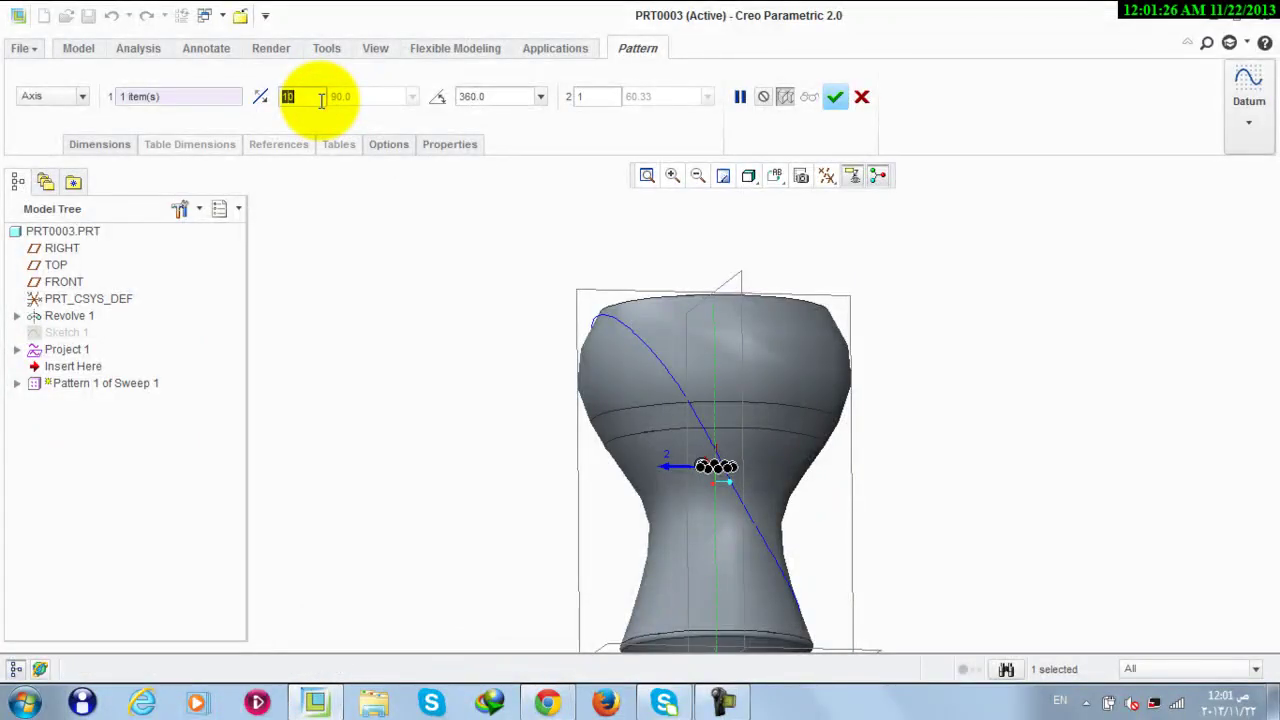
pyautogui.click(833, 97)
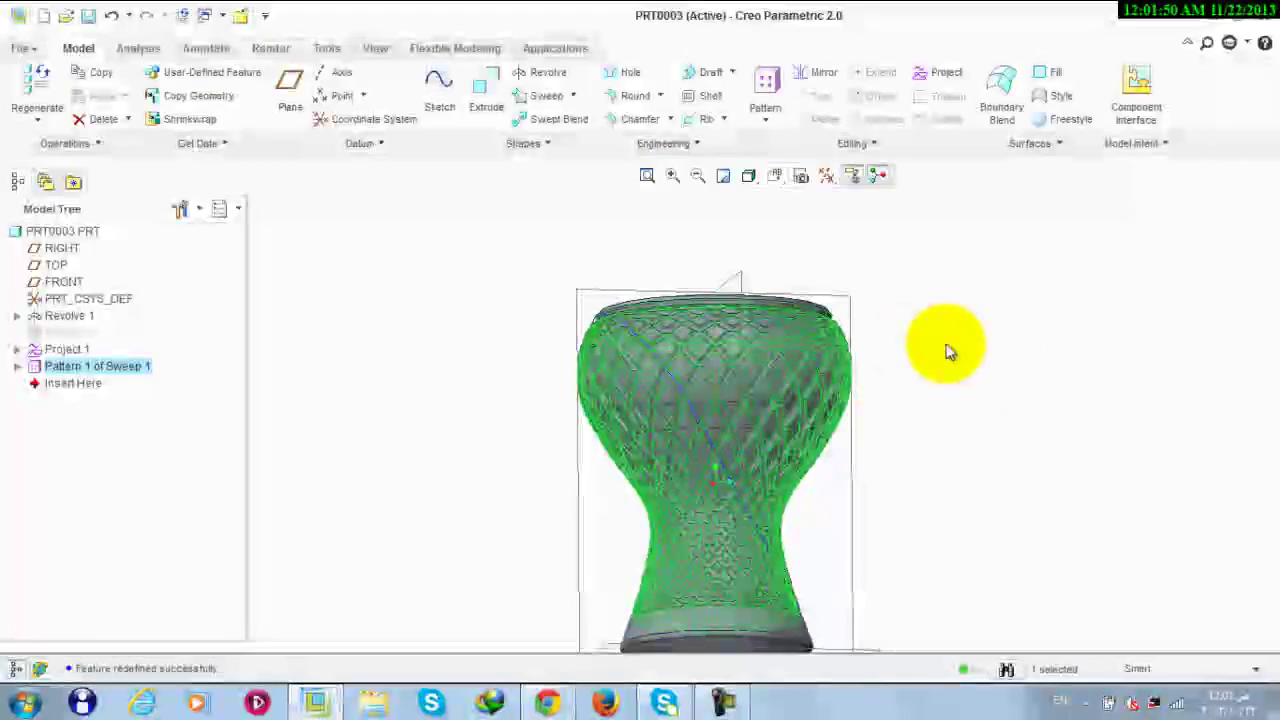
# Turn off the display of the datum planes and other datum features around the patterned vase.
pyautogui.scroll(3, 948, 342)
pyautogui.moveTo(948, 342); pyautogui.dragTo(952, 360, button='middle')
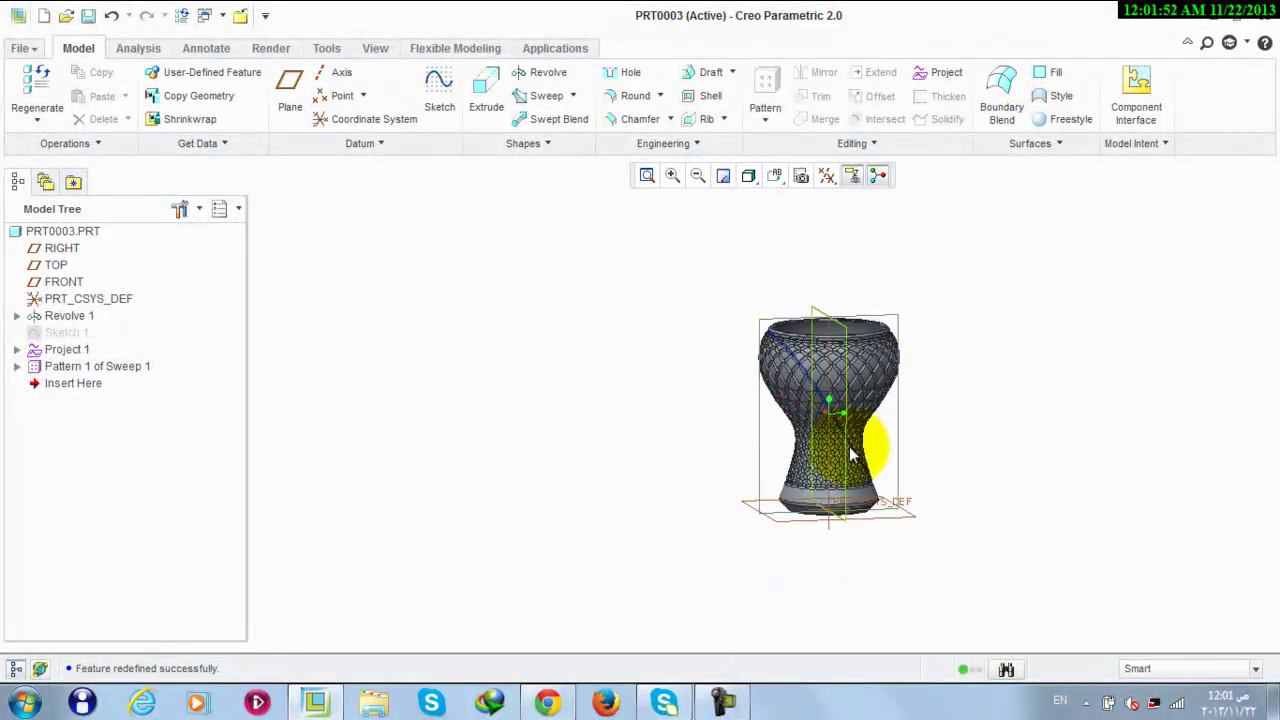
pyautogui.scroll(-4, 854, 446)
pyautogui.scroll(4, 975, 478)
pyautogui.moveTo(880, 402); pyautogui.dragTo(857, 214, button='middle')
pyautogui.scroll(3, 911, 425)
pyautogui.click(826, 176)
pyautogui.click(836, 205)
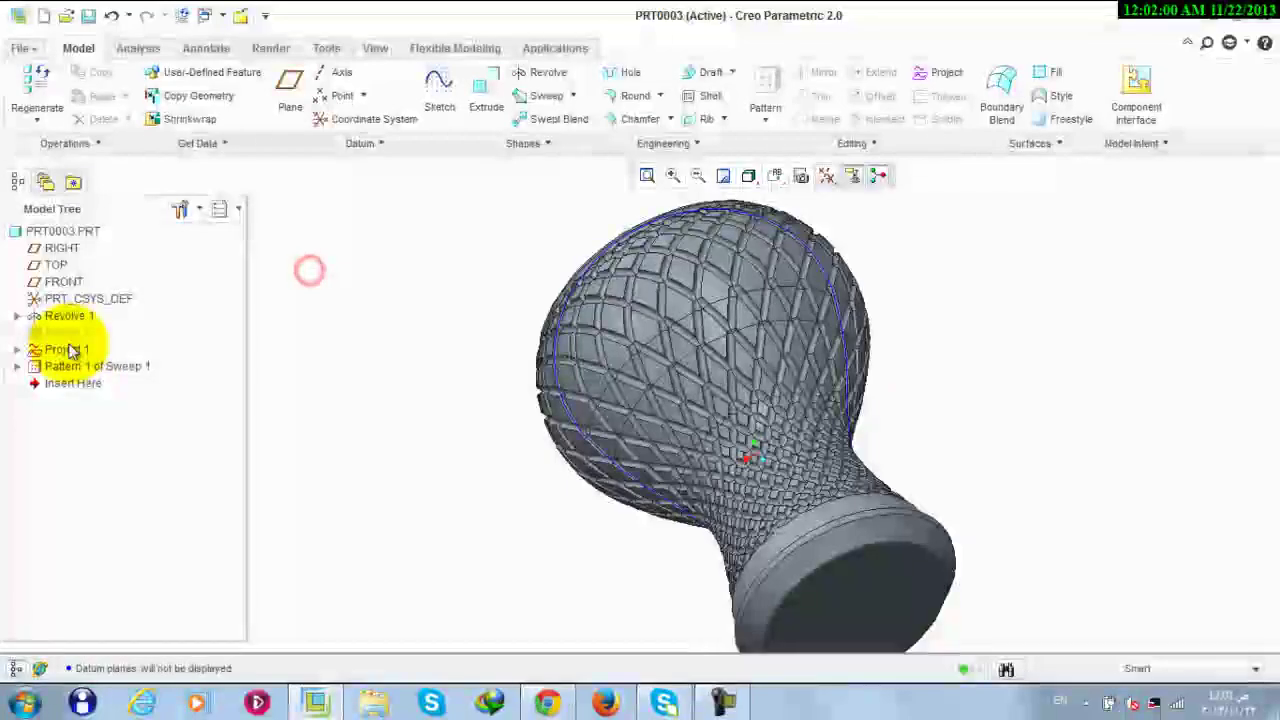
# Hide the projected curve feature and view the patterned vase from the side.
pyautogui.rightClick(68, 352)
pyautogui.click(138, 310)
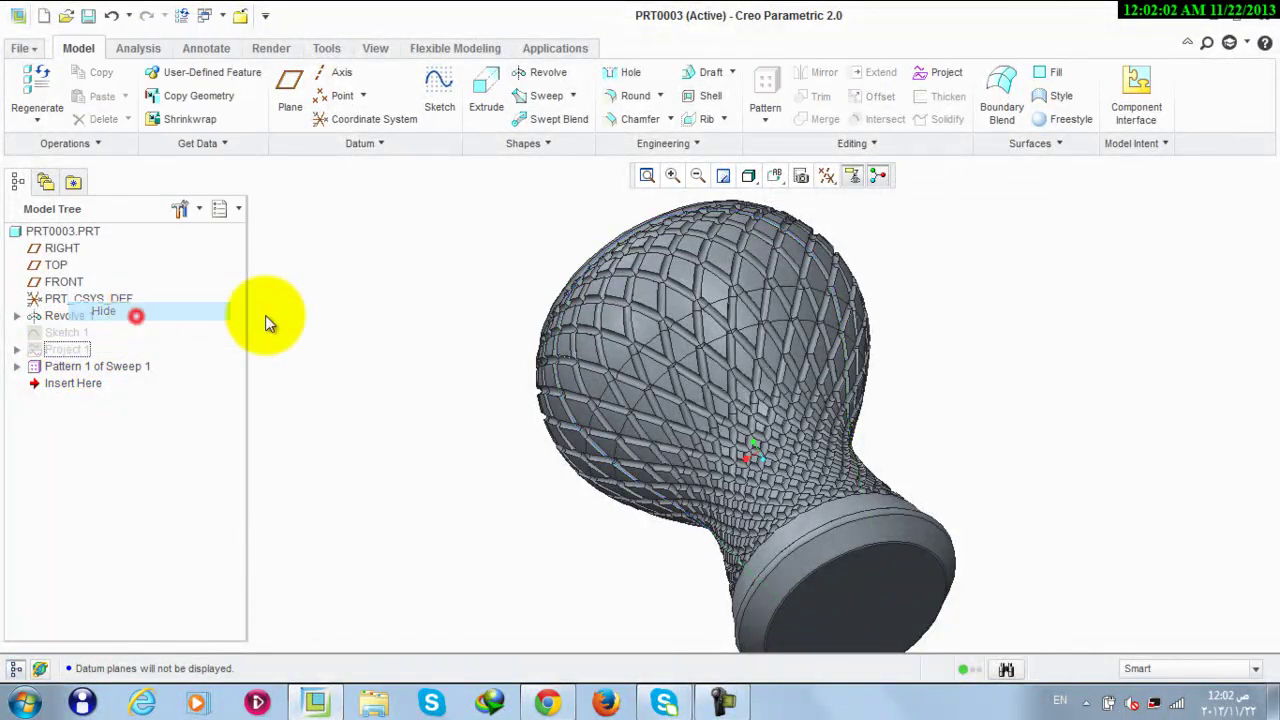
pyautogui.moveTo(370, 320); pyautogui.dragTo(871, 343, button='middle')
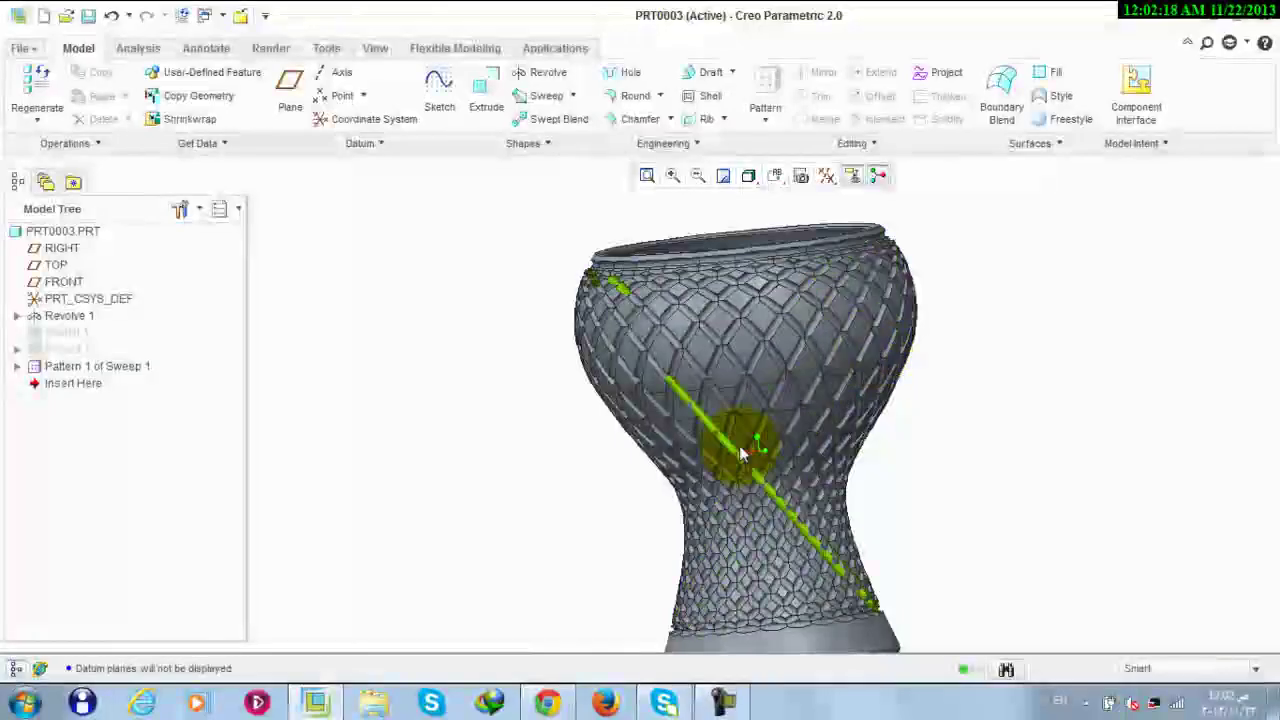